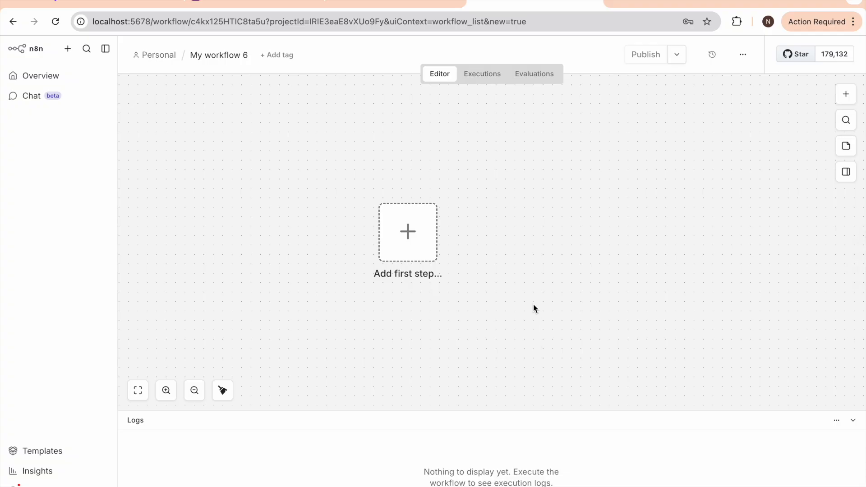
scroll(362, 197, "up", 2)
left_click_drag(299, 239, 320, 240)
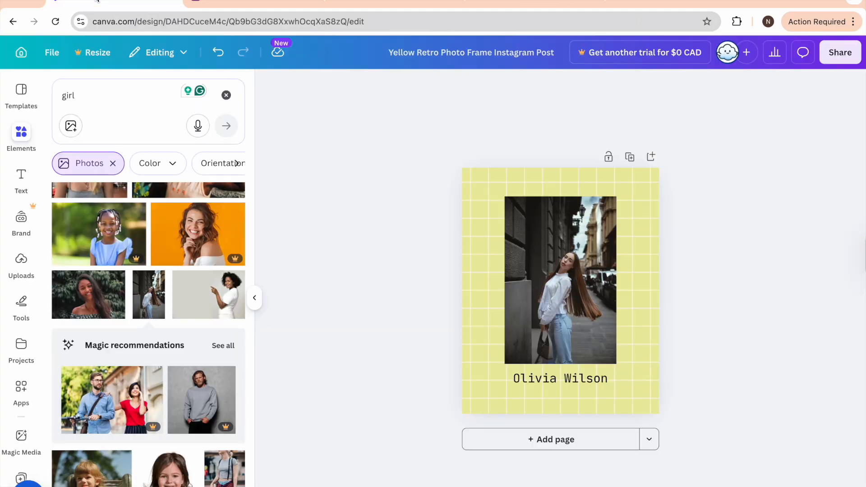
- Switch to the Canva photo frame design, clear the element search and collapse the side panel to view the design
left_click(99, 2)
left_click(226, 95)
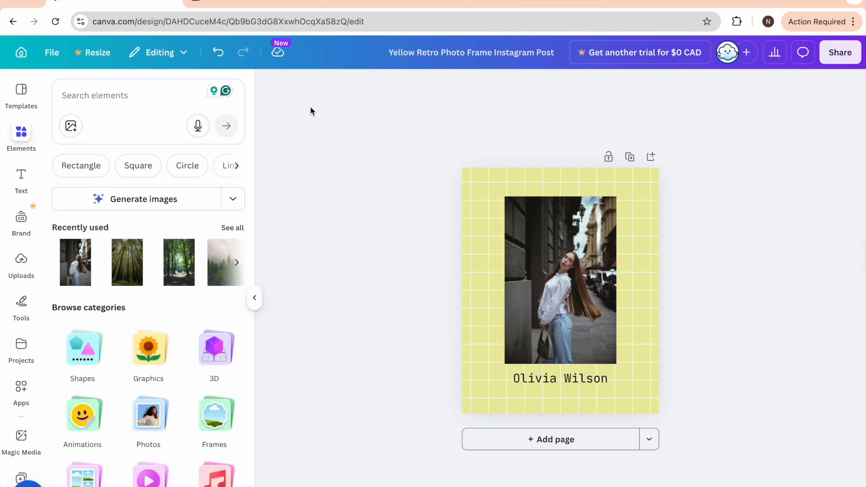
left_click(21, 93)
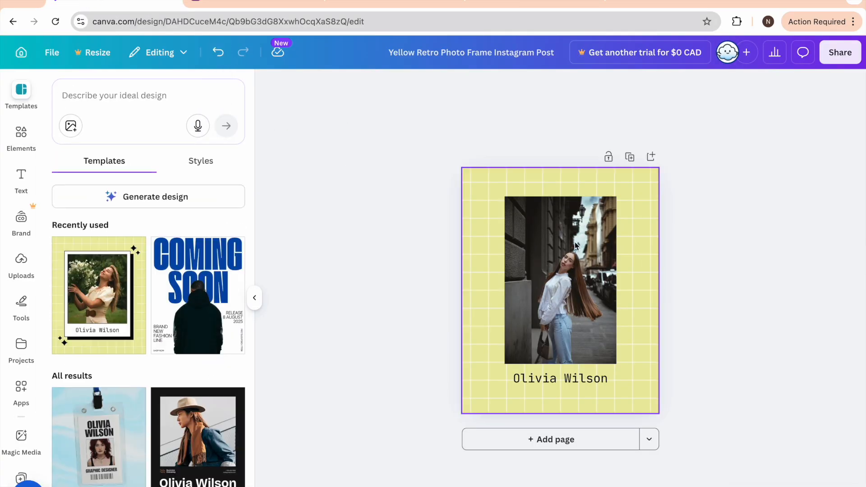
left_click(255, 300)
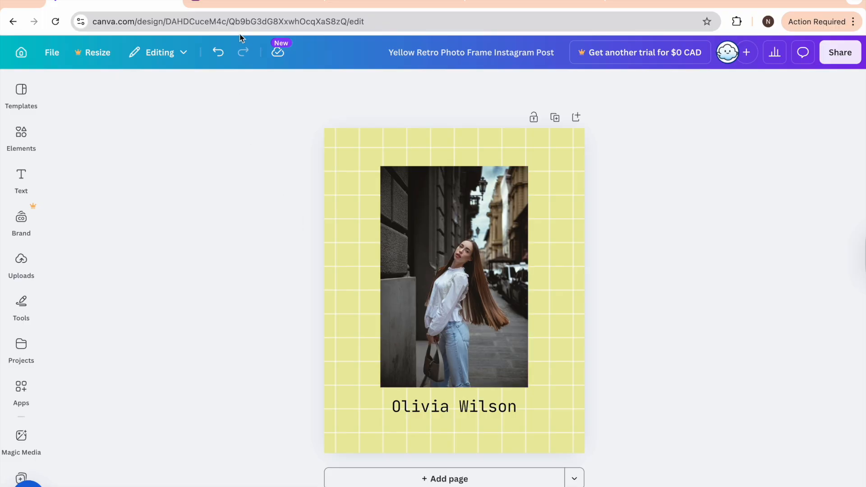
- Compare the Name column of the Airtable Test base with the name text below the photo in the Canva design
left_click(253, 3)
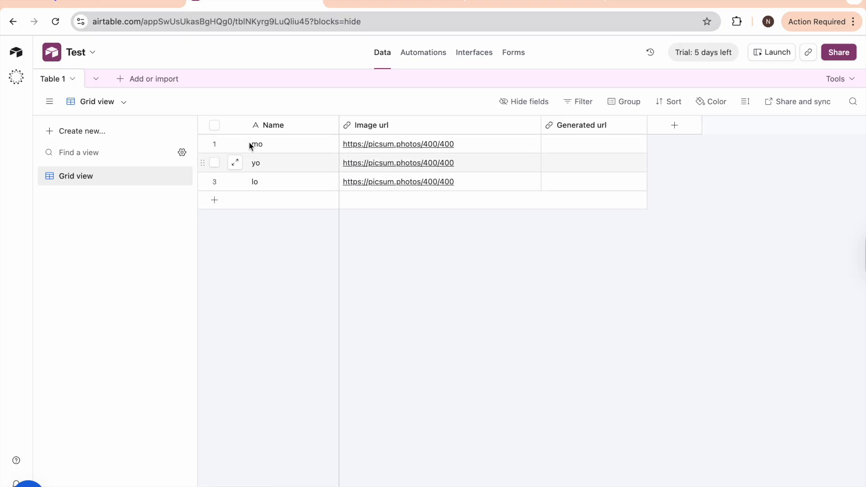
left_click(115, 5)
left_click(436, 411)
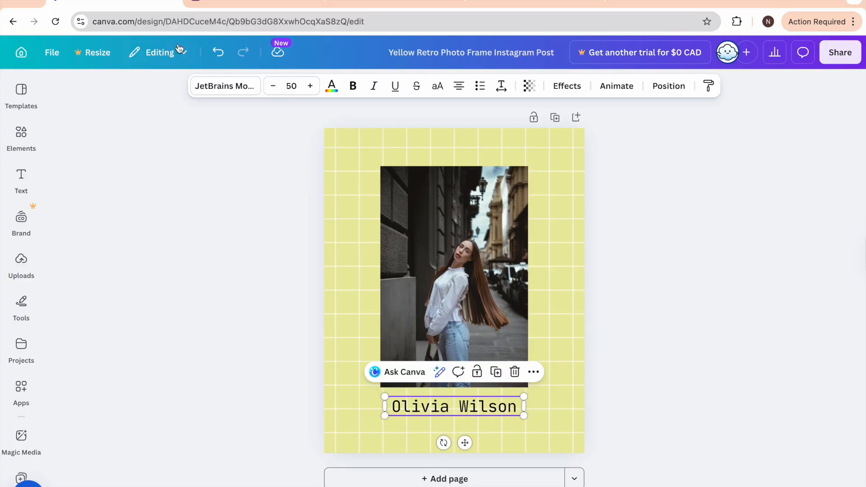
left_click(255, 4)
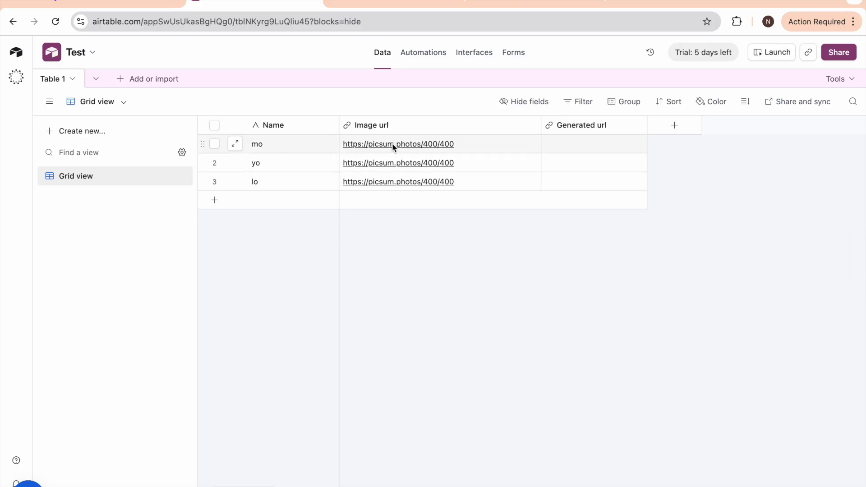
- Open the image URL of the first Airtable record, mo, to view its picture, and close it again
left_click(402, 150)
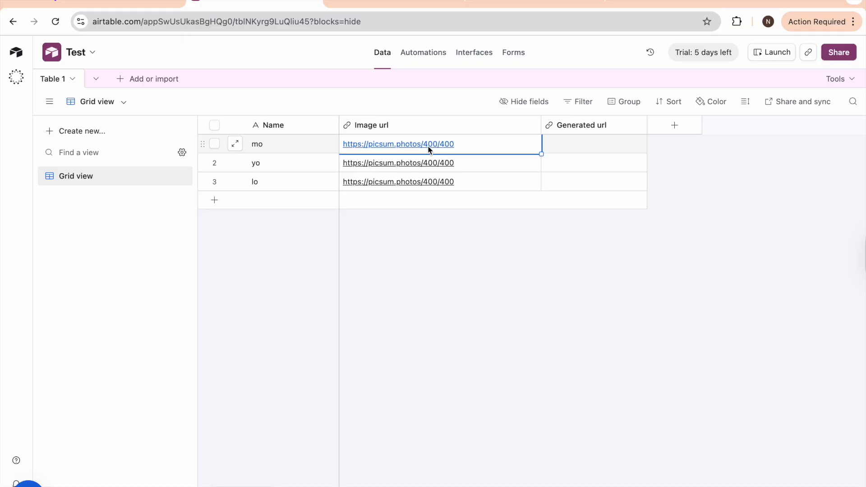
left_click(429, 148)
left_click(453, 9)
left_click(420, 143)
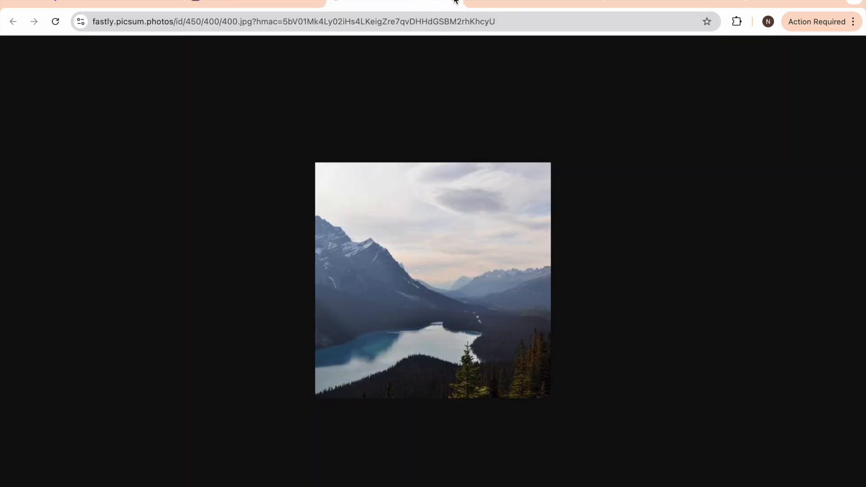
left_click(456, 1)
- Compare the photo in the Canva design with Airtable's Image url column, and view the Layerre dashboard
left_click(138, 2)
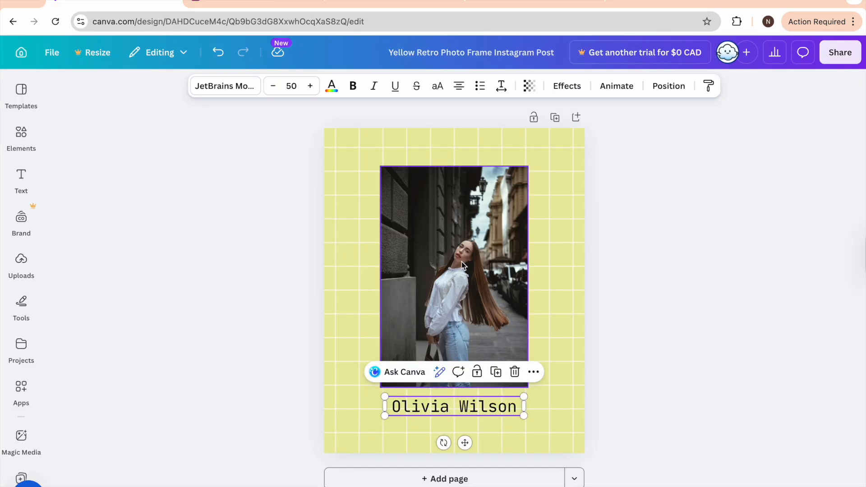
left_click(254, 5)
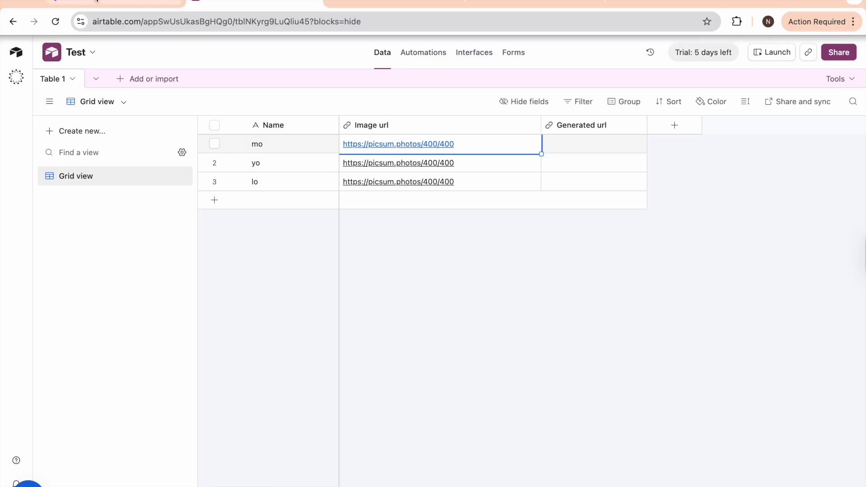
left_click(138, 2)
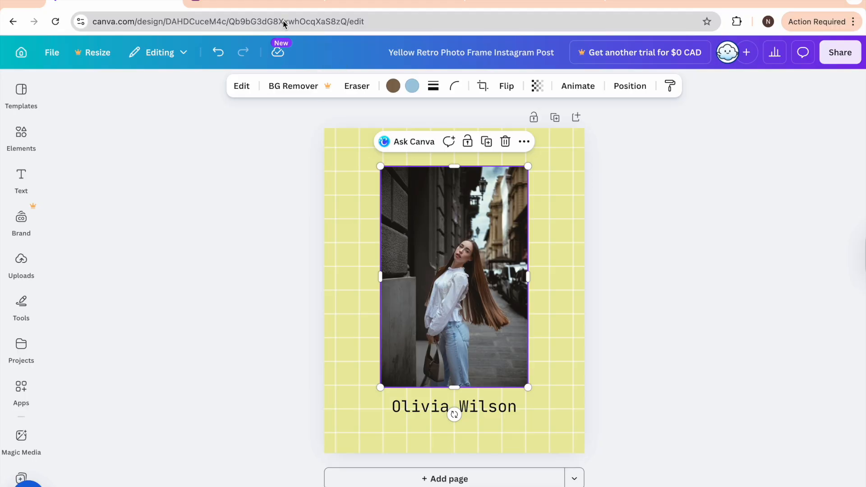
left_click(284, 4)
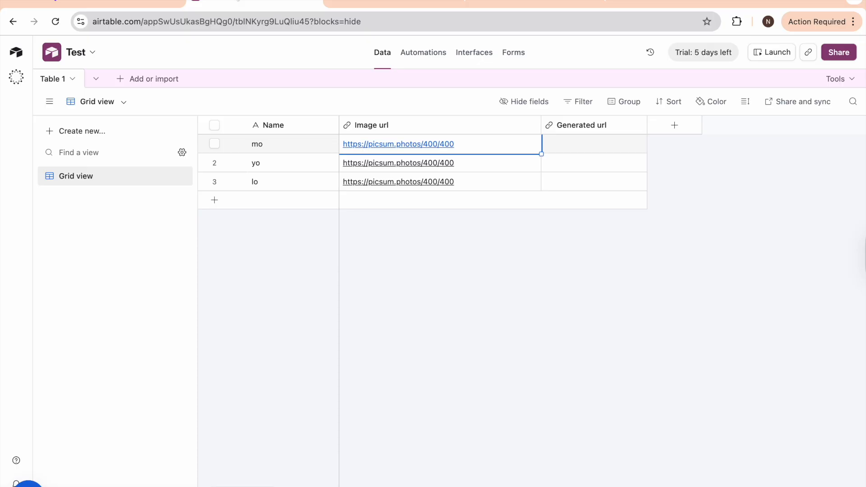
left_click(396, 4)
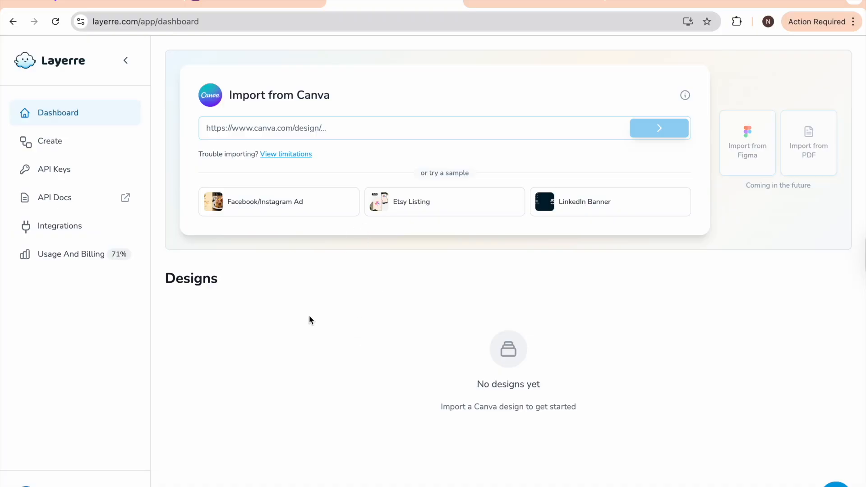
- Switch to n8n and add a manual trigger as the first step of My workflow 6
left_click(523, 4)
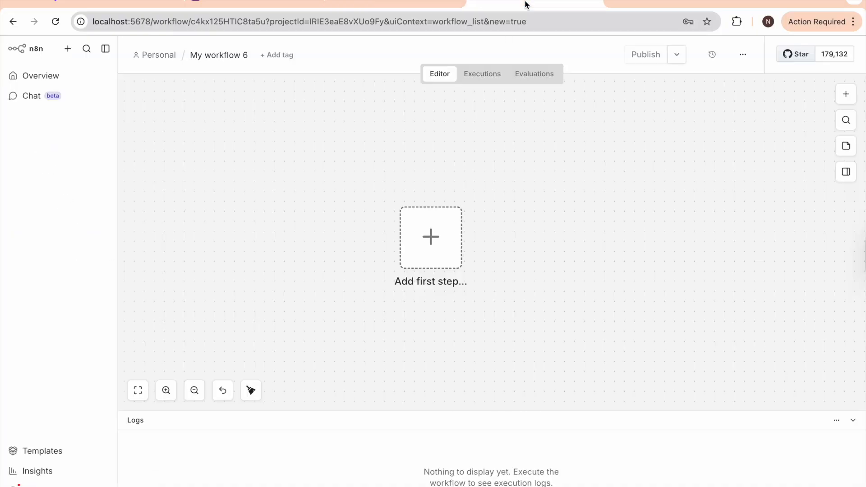
left_click(430, 236)
left_click(711, 186)
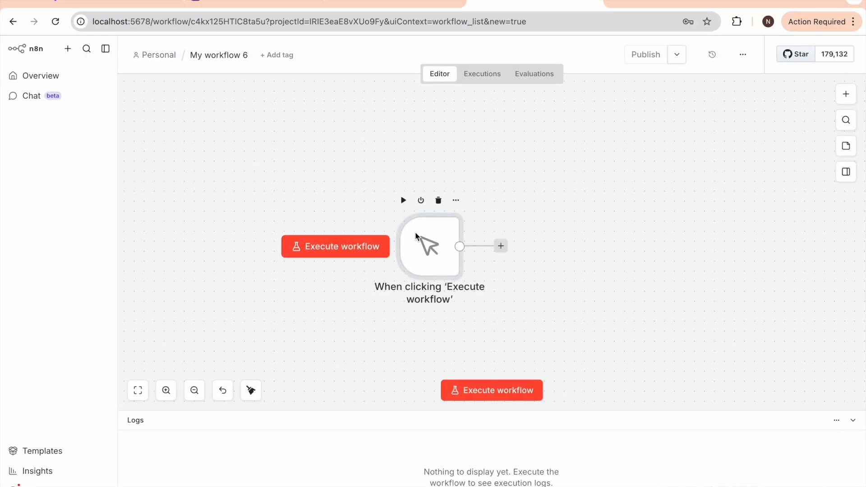
- Add a Layerre node with the Create a template action after the manual trigger
left_click(501, 247)
type("l")
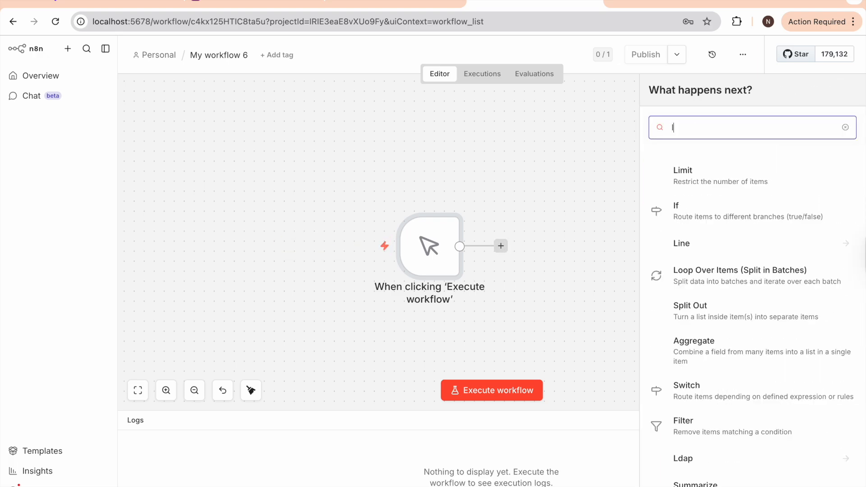
type("ayerre")
left_click(701, 171)
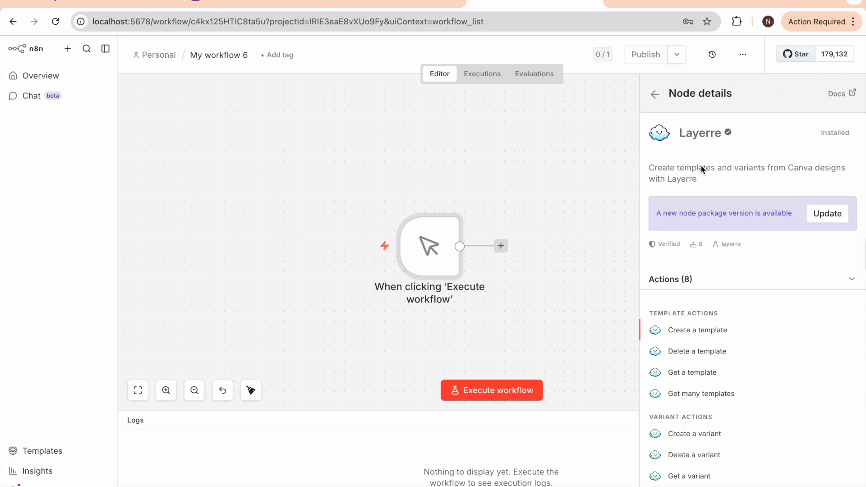
left_click(698, 332)
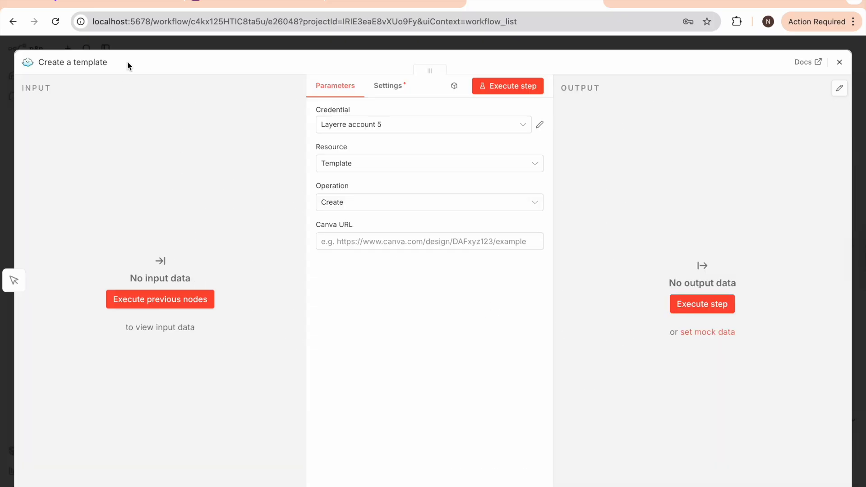
left_click_drag(315, 226, 374, 230)
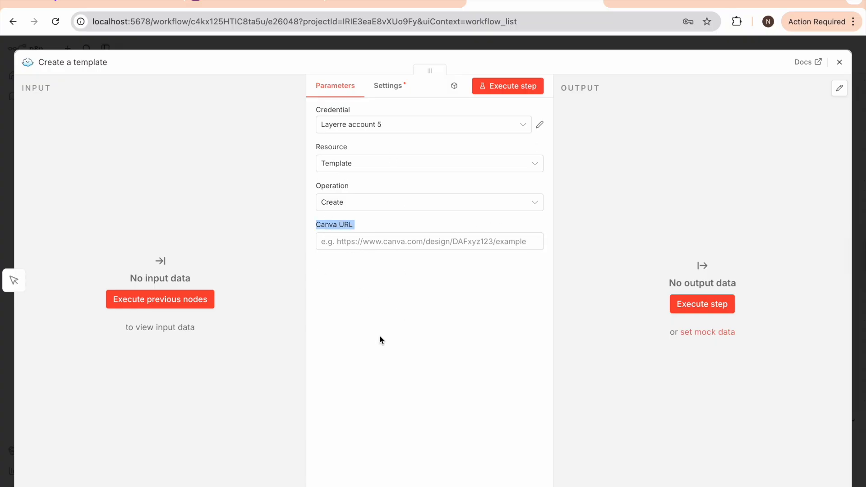
left_click(341, 243)
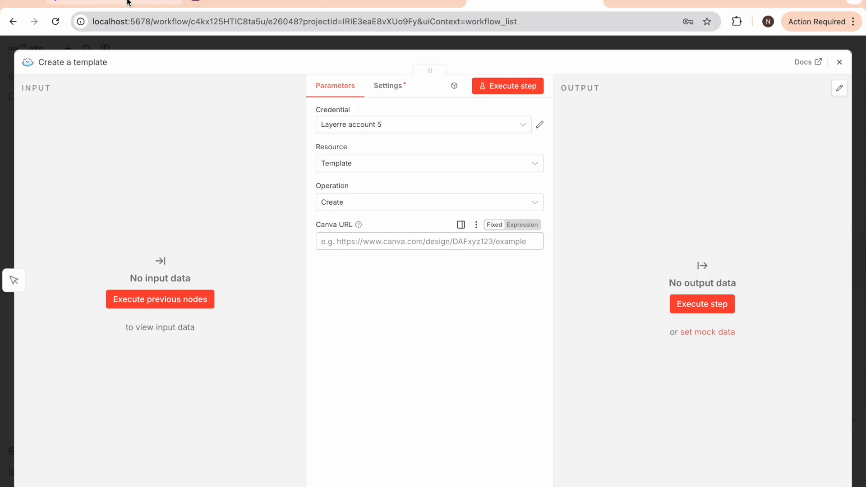
- Start creating a new Layerre API credential for the Create a template node
left_click(367, 124)
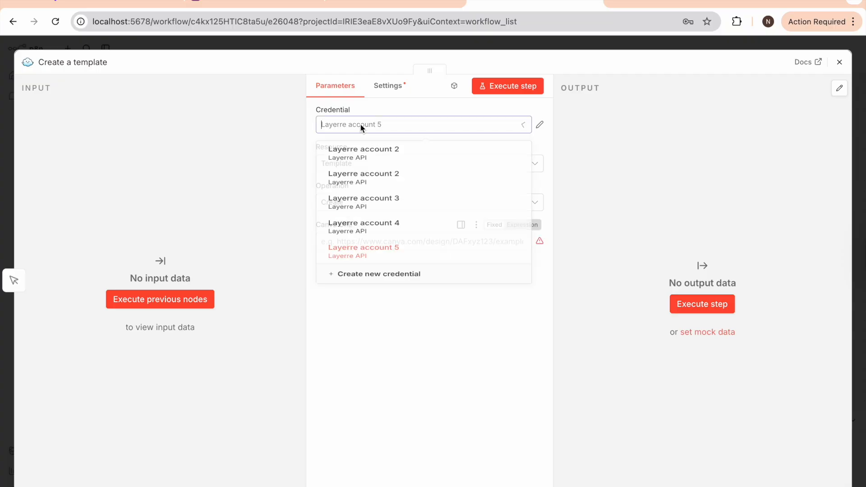
left_click(367, 304)
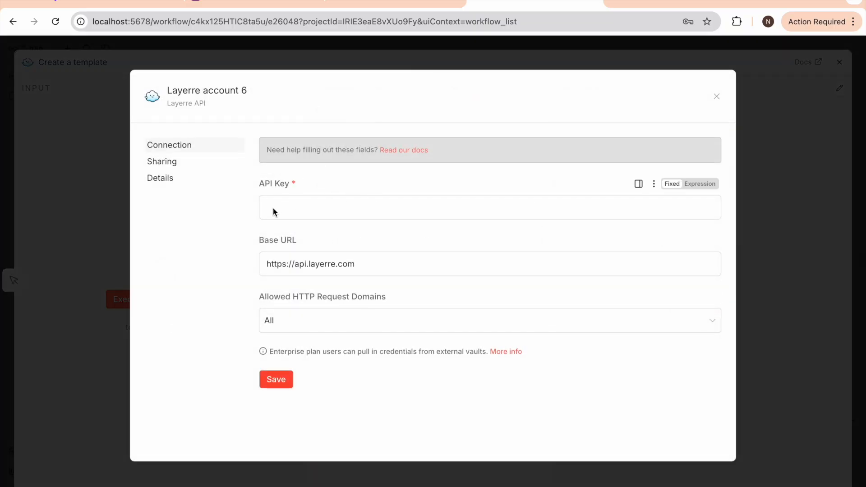
left_click(309, 214)
- Switch to Layerre, create a new API key named hello and copy the key
left_click(373, 5)
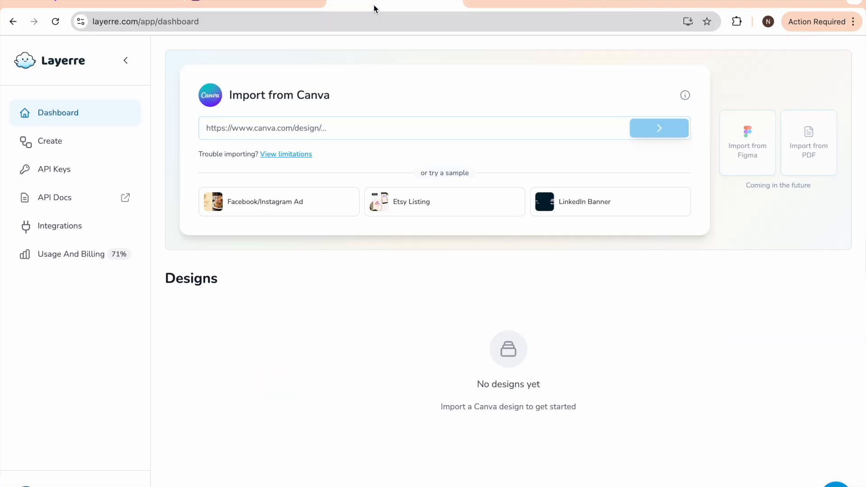
left_click(55, 173)
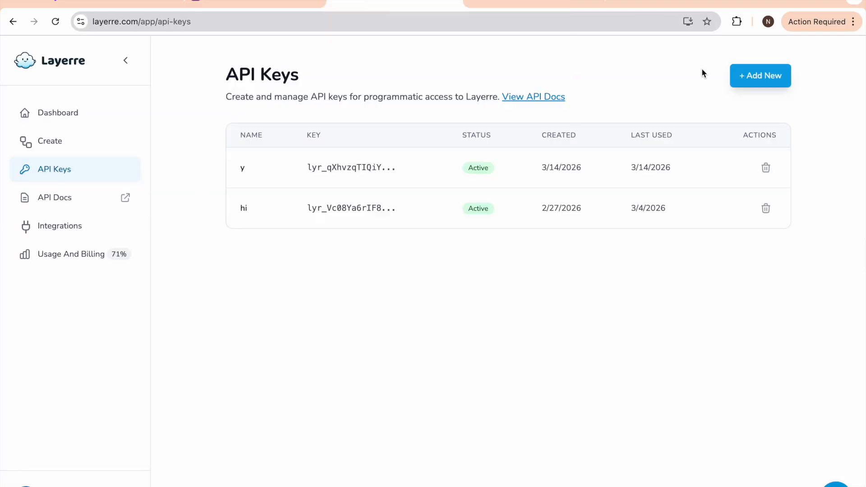
left_click(772, 76)
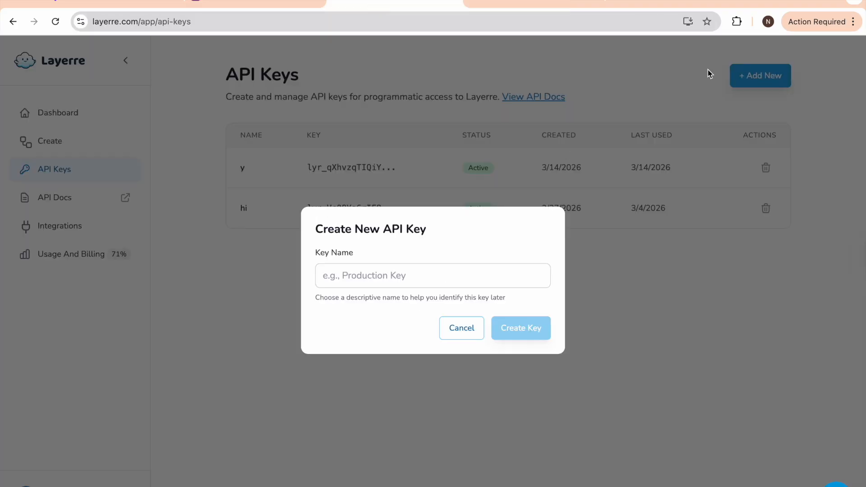
left_click(369, 284)
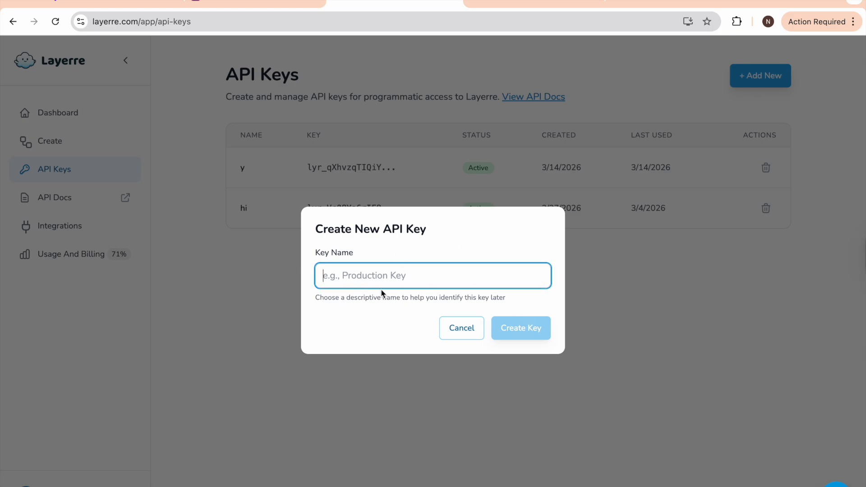
type("hello")
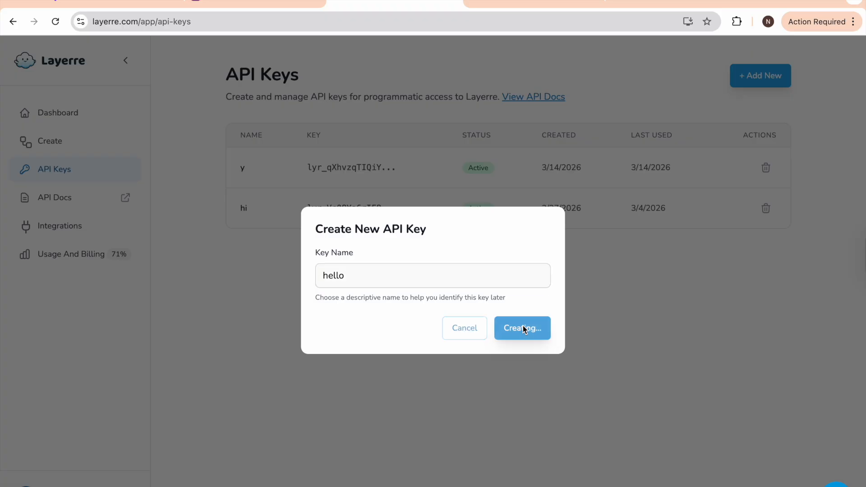
left_click(522, 328)
left_click(589, 251)
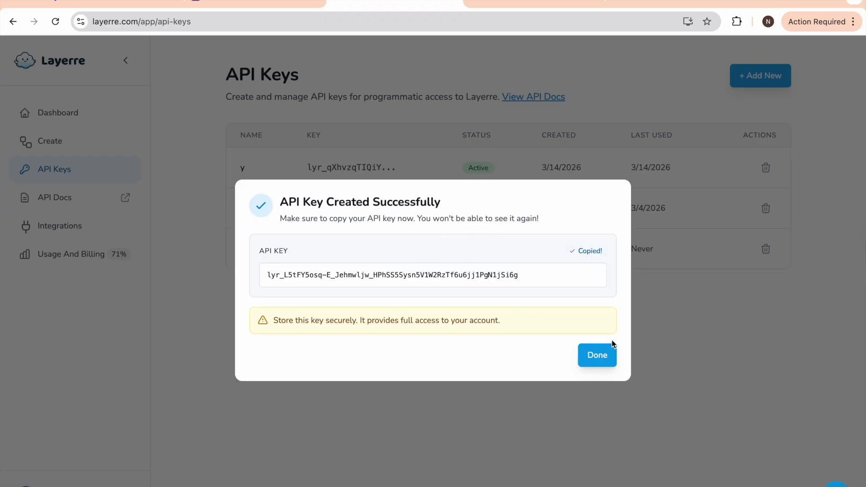
left_click(599, 357)
- Return to n8n, paste the API key into the new Layerre credential, save it and keep Layerre account 6 selected for the node
left_click(130, 7)
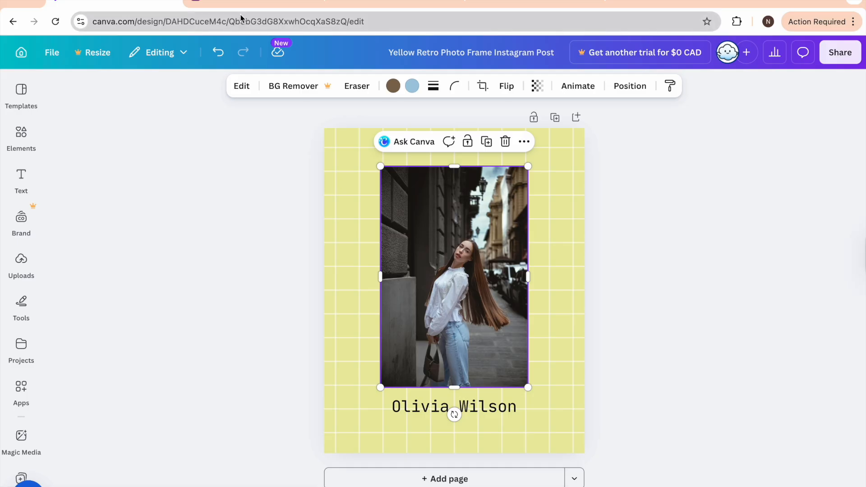
left_click(266, 4)
left_click(510, 4)
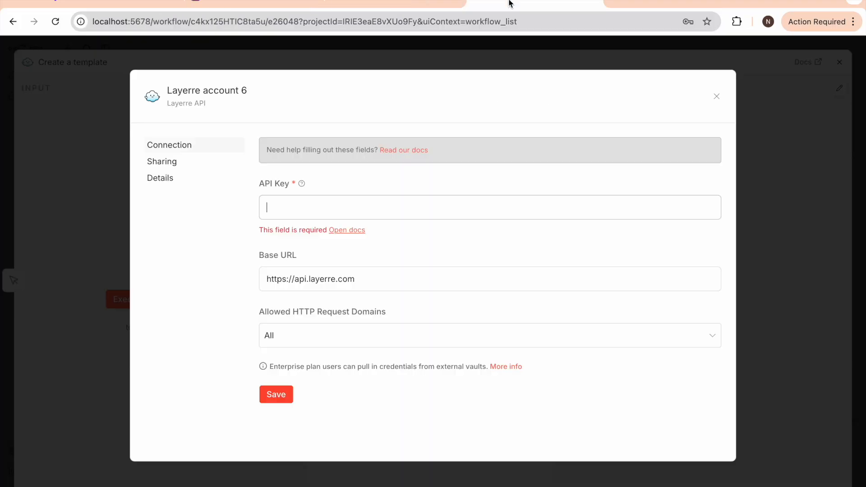
left_click(303, 206)
key("ctrl+v")
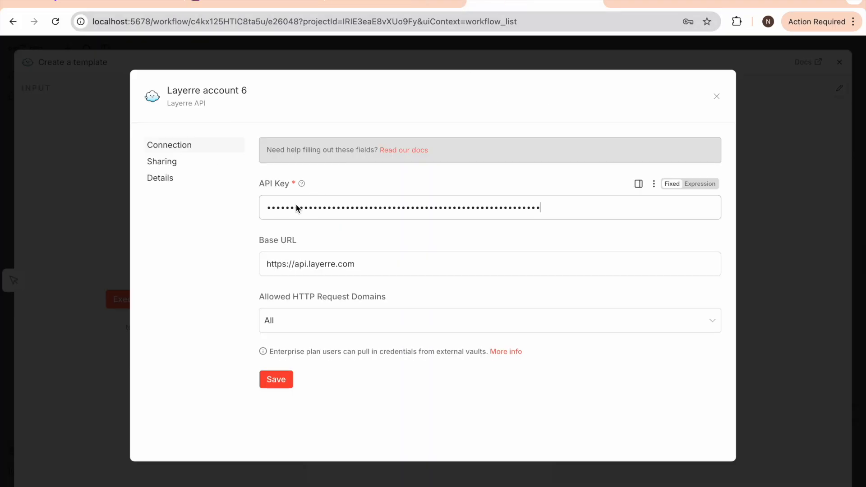
left_click(276, 381)
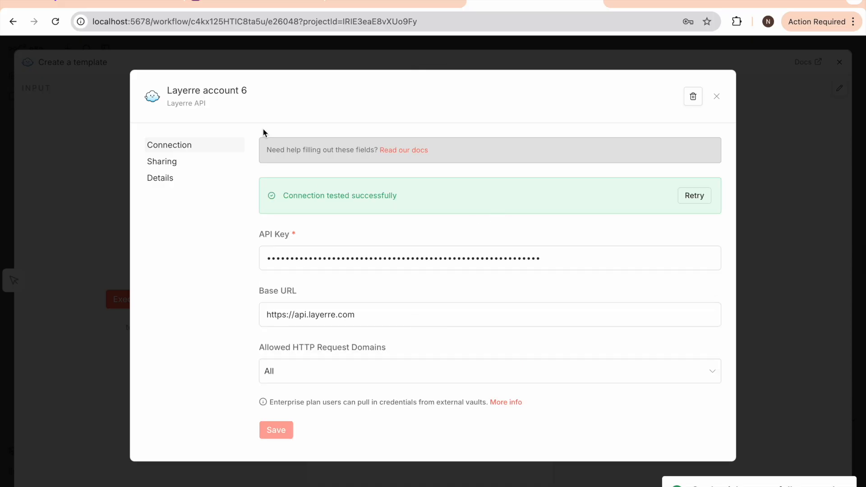
left_click(717, 97)
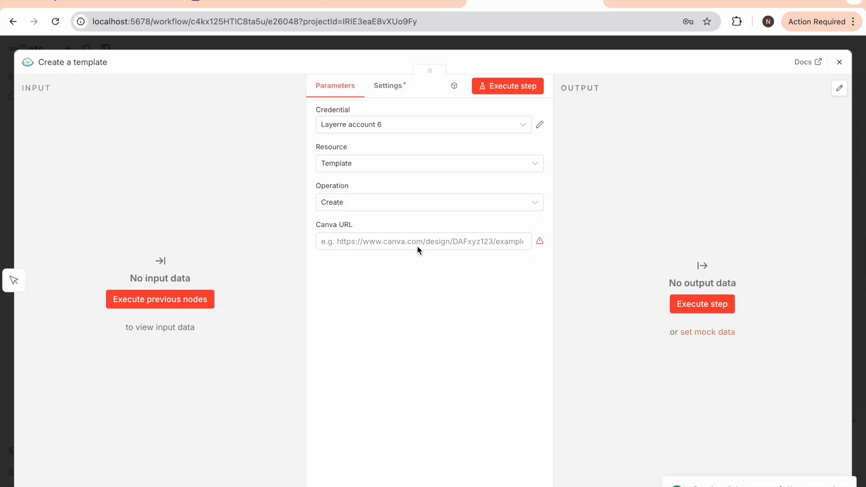
left_click(391, 123)
left_click(383, 280)
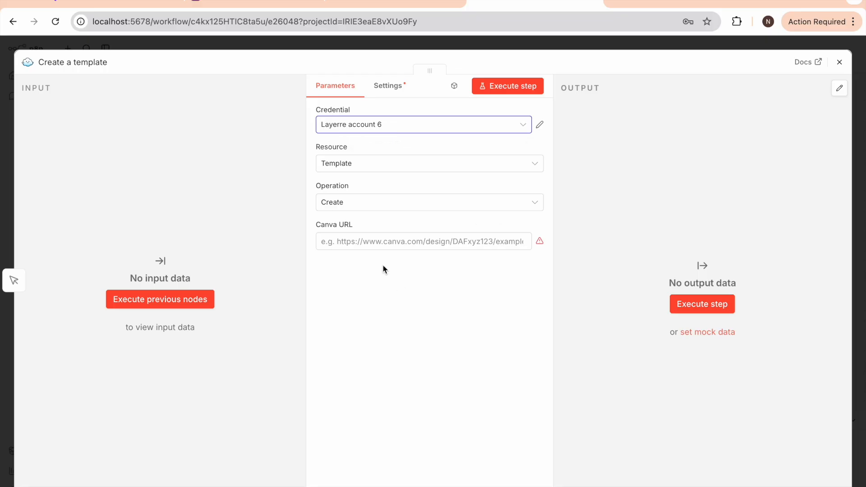
- Copy the design's share link from Canva, enter it in n8n as the Create a template node's Canva URL, and execute the node
left_click(351, 246)
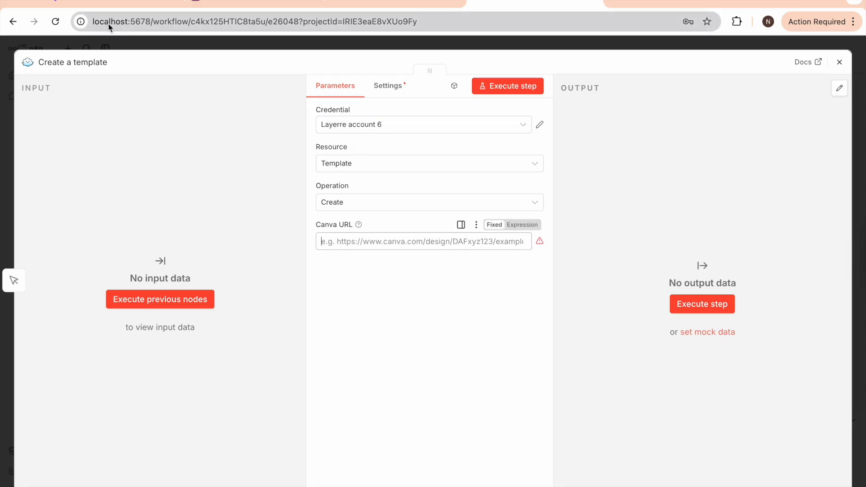
left_click(108, 4)
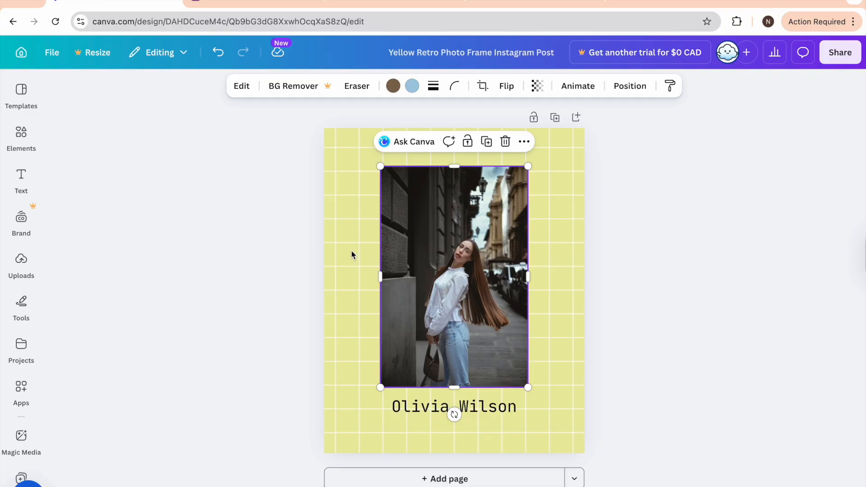
left_click(835, 55)
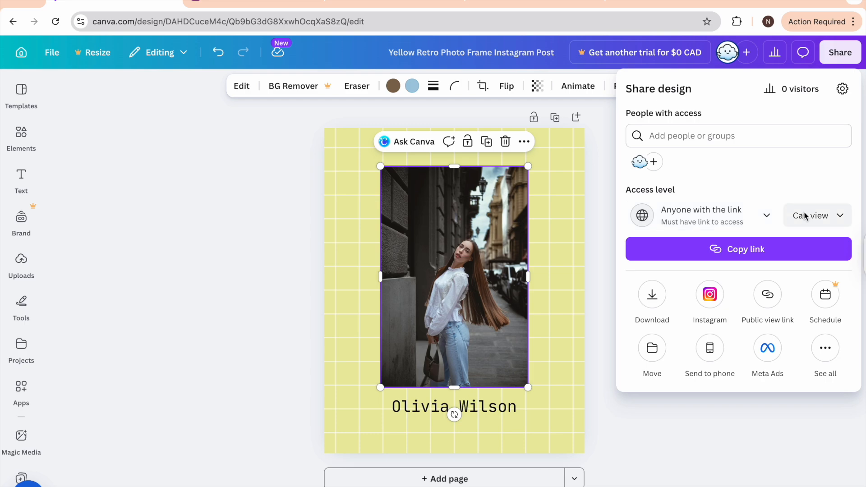
left_click(726, 252)
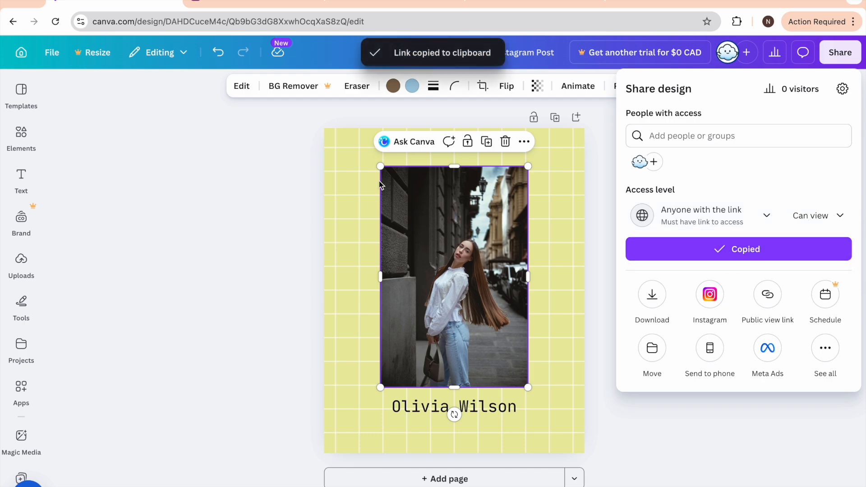
left_click(500, 2)
key("ctrl+v")
left_click(385, 283)
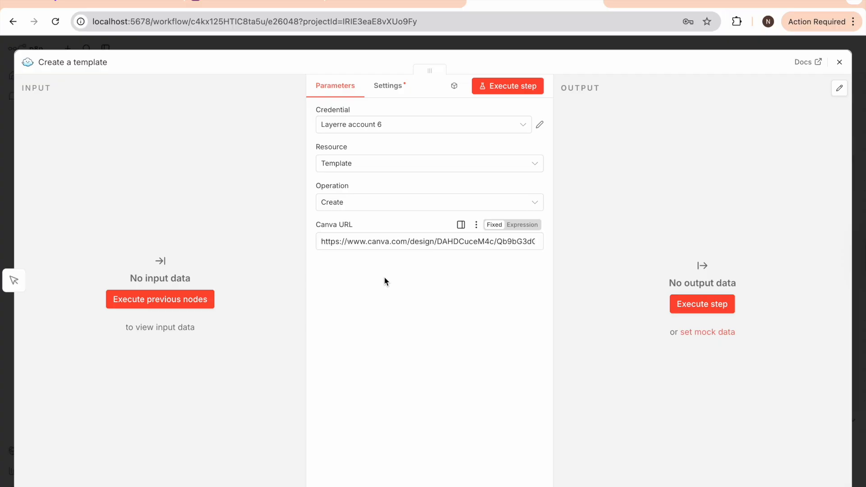
left_click(695, 303)
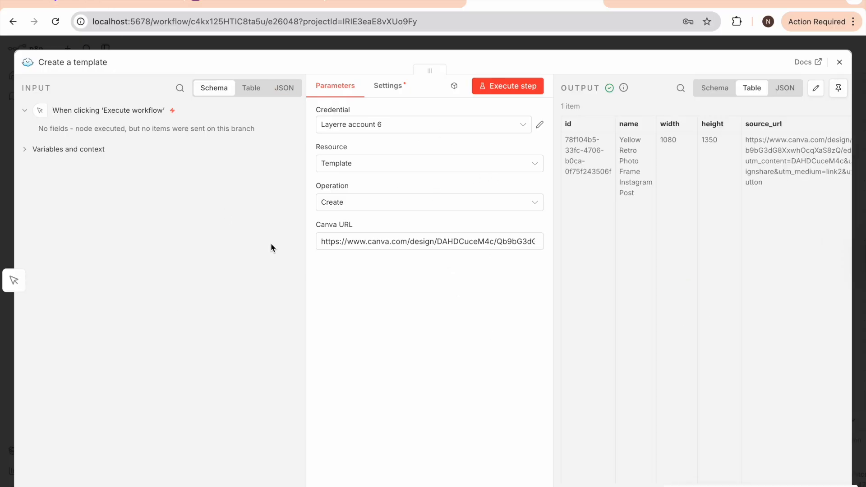
- Examine the Create a template output, from the template's ID and dimensions to its preview URL and layers, and close the node
scroll(676, 198, "right", 3)
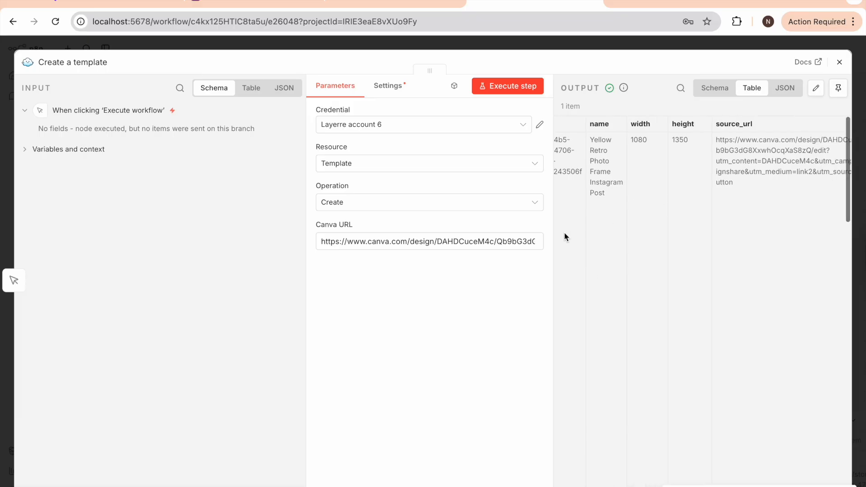
scroll(613, 234, "left", 2)
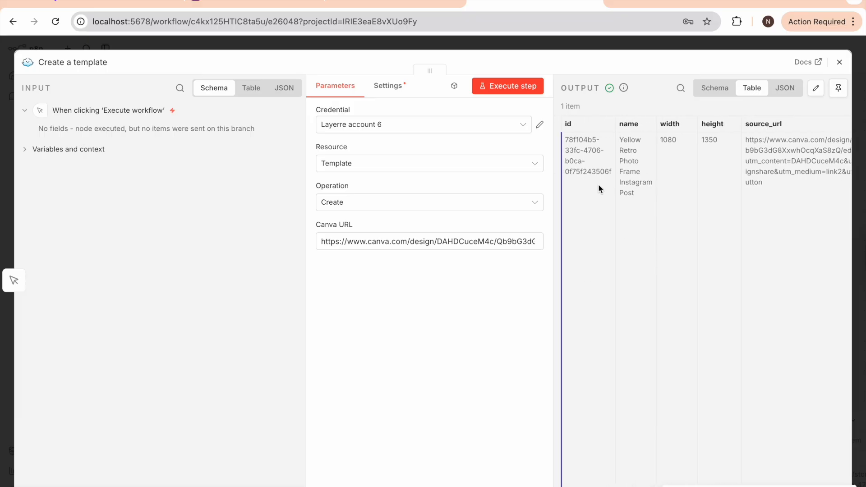
scroll(649, 194, "right", 5)
scroll(712, 187, "right", 5)
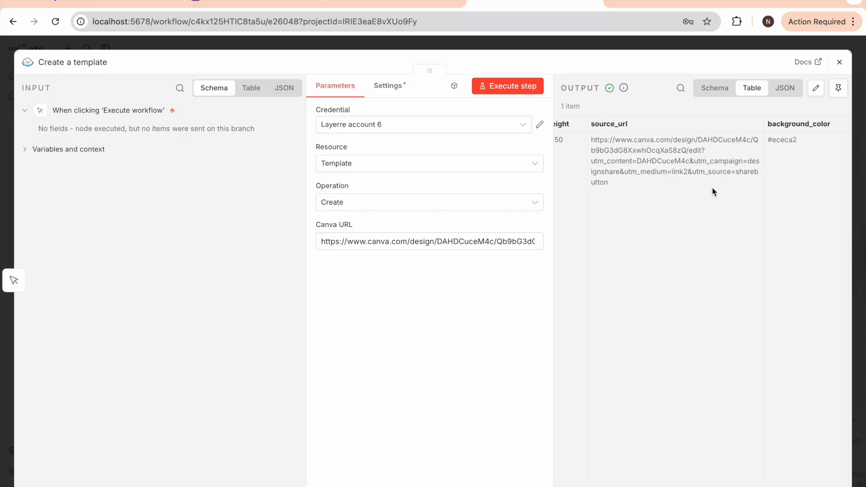
scroll(712, 187, "left", 3)
scroll(712, 187, "right", 5)
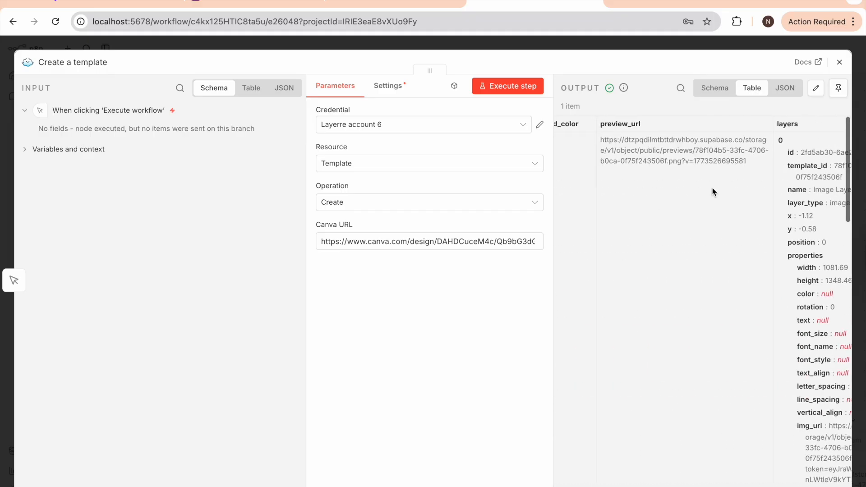
scroll(722, 271, "down", 5)
scroll(713, 302, "up", 3)
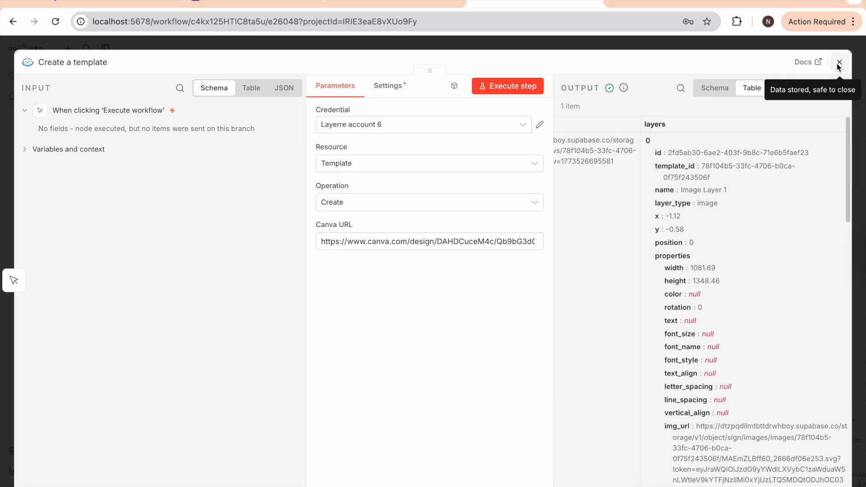
left_click(839, 62)
- Add an Airtable node with the Search records action after the Create a template node
scroll(651, 306, "right", 5)
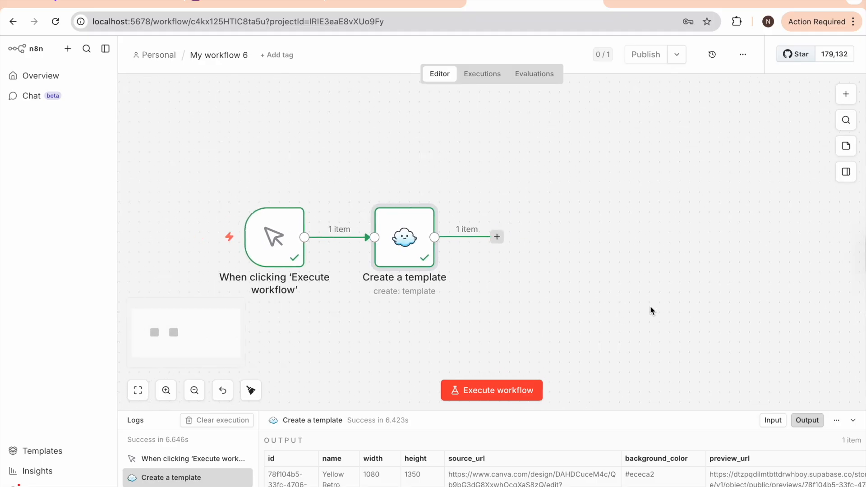
left_click(464, 237)
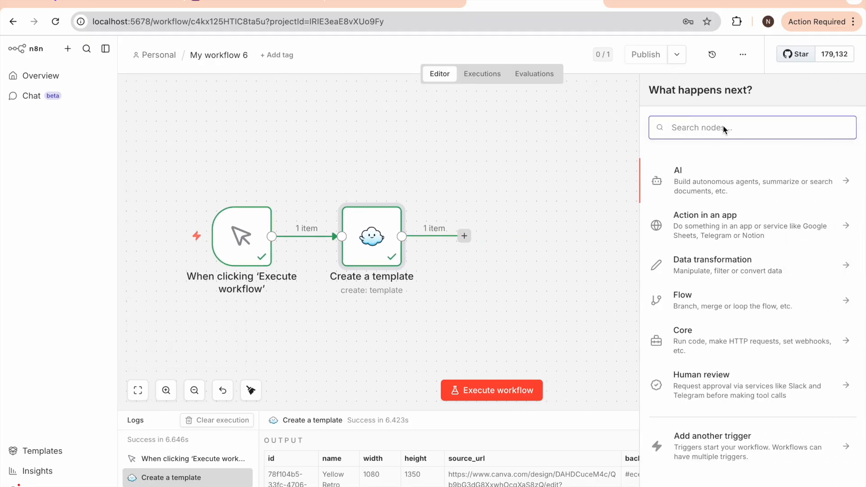
type("airtable")
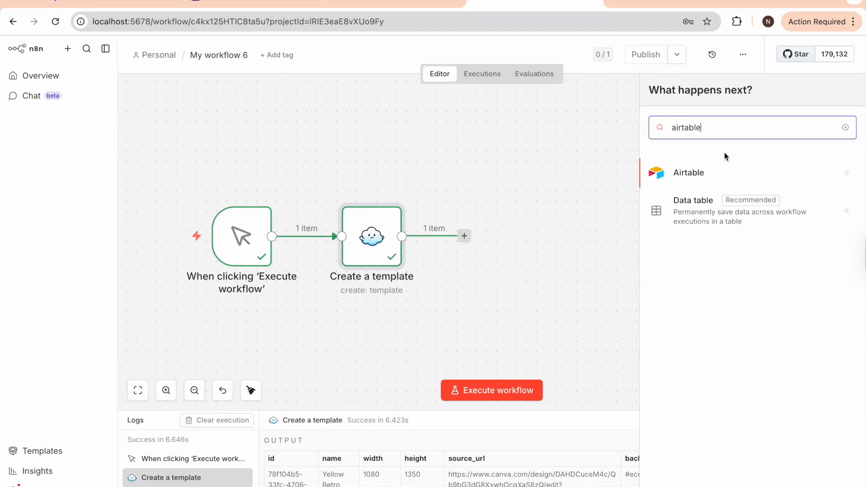
left_click(712, 171)
left_click(697, 363)
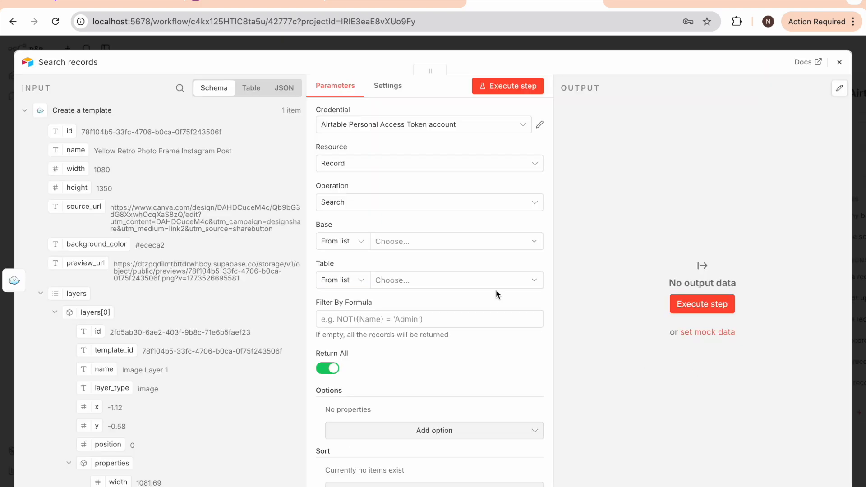
- Check the source table in Airtable, then return to n8n and set the Search records base to Test and table to Table 1
left_click(227, 2)
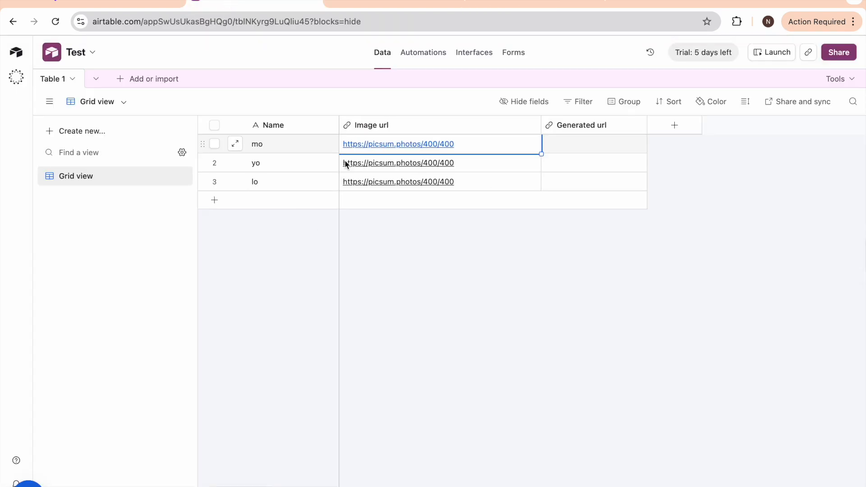
left_click(527, 4)
left_click(396, 243)
left_click(387, 127)
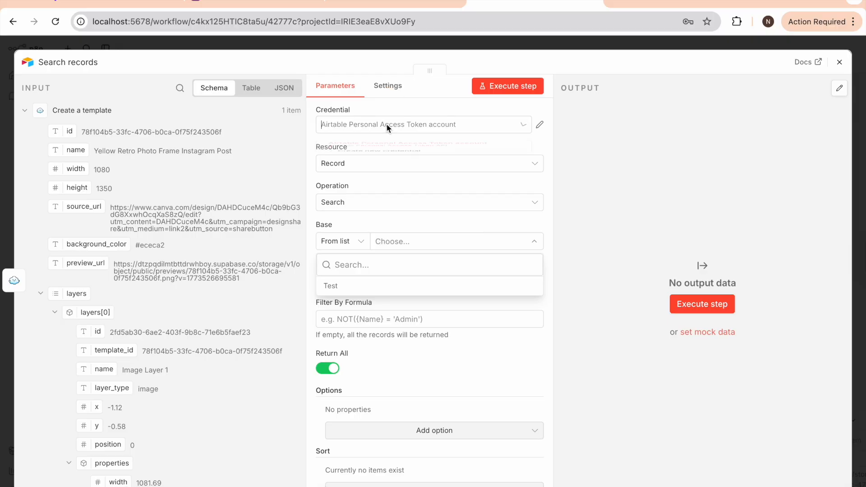
left_click(407, 110)
left_click(395, 242)
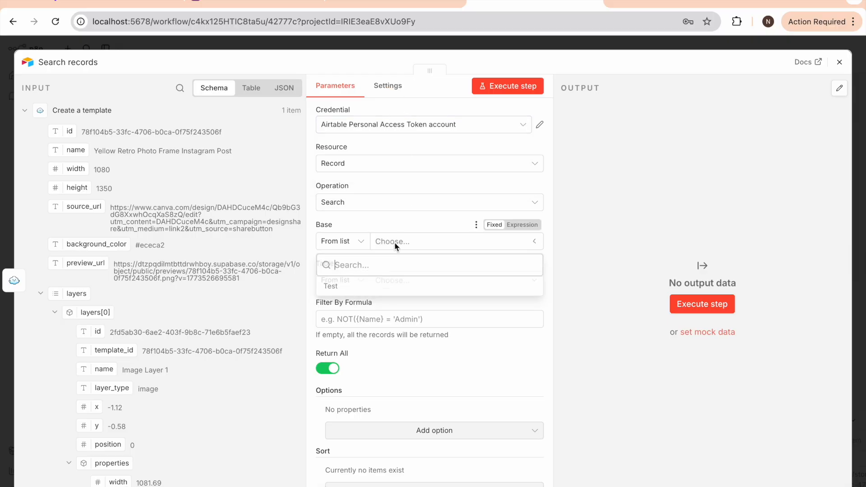
left_click(375, 285)
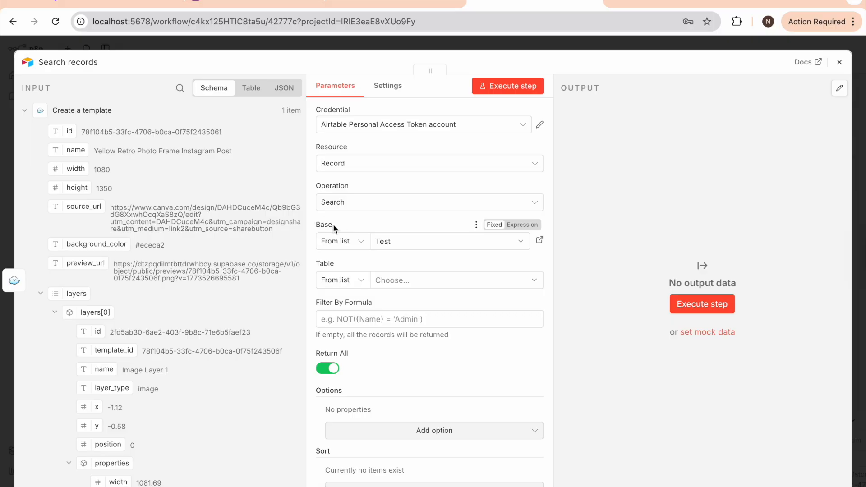
left_click(388, 280)
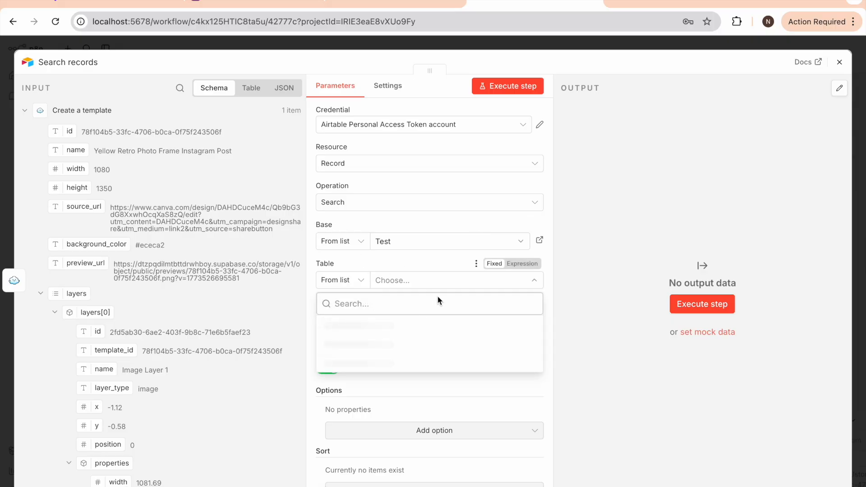
left_click(369, 329)
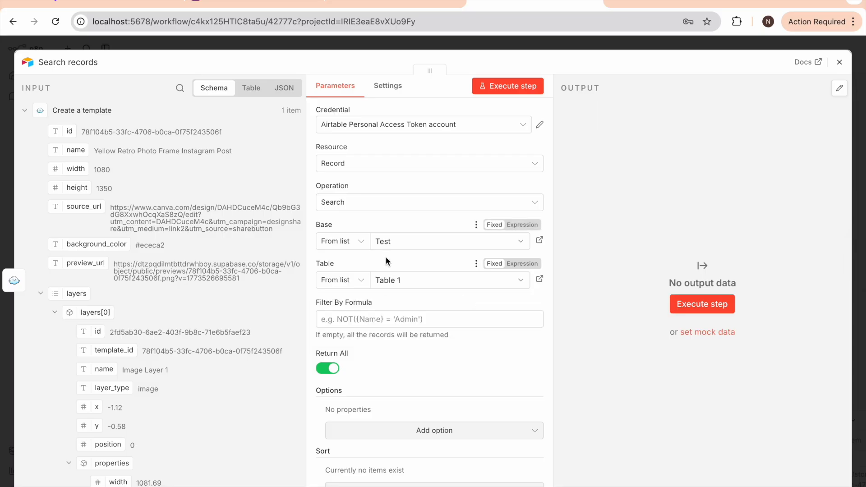
- Execute the Search records node, review the returned Airtable records, and close the node
scroll(391, 245, "down", 1)
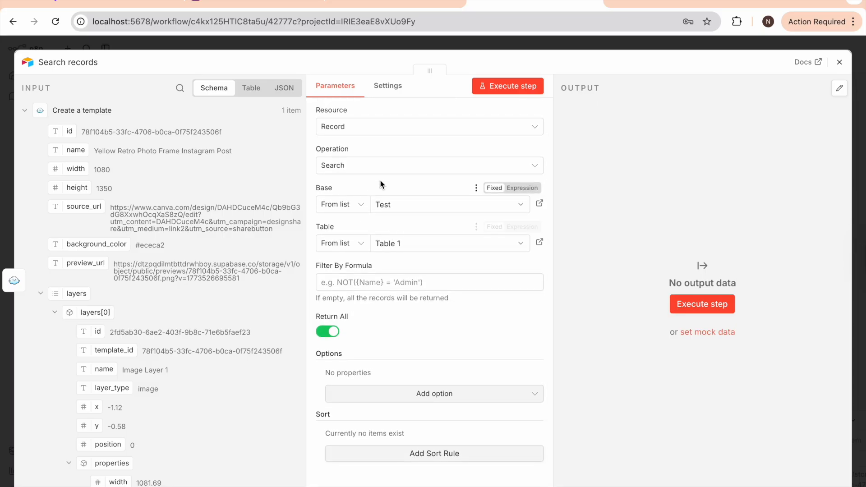
scroll(404, 353, "up", 1)
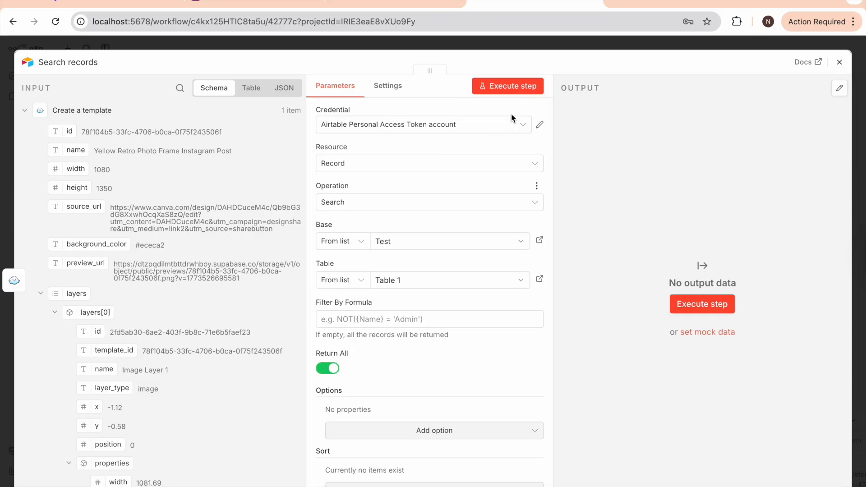
left_click(499, 87)
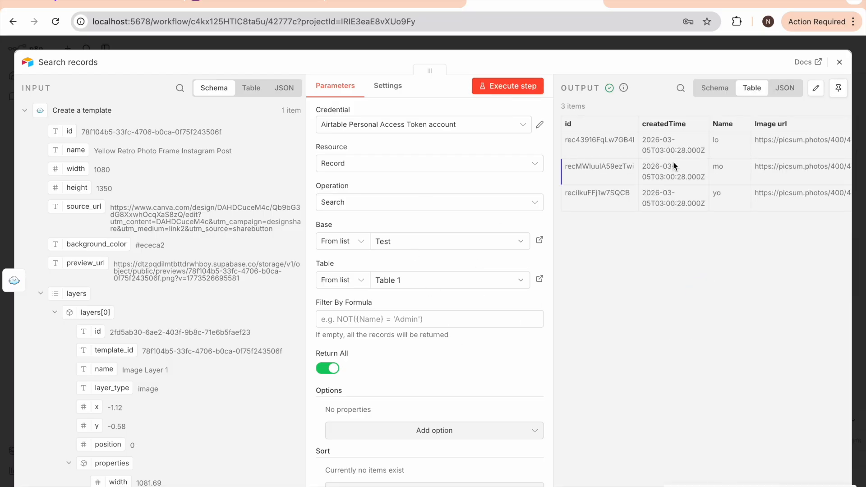
scroll(673, 161, "right", 1)
scroll(746, 158, "left", 1)
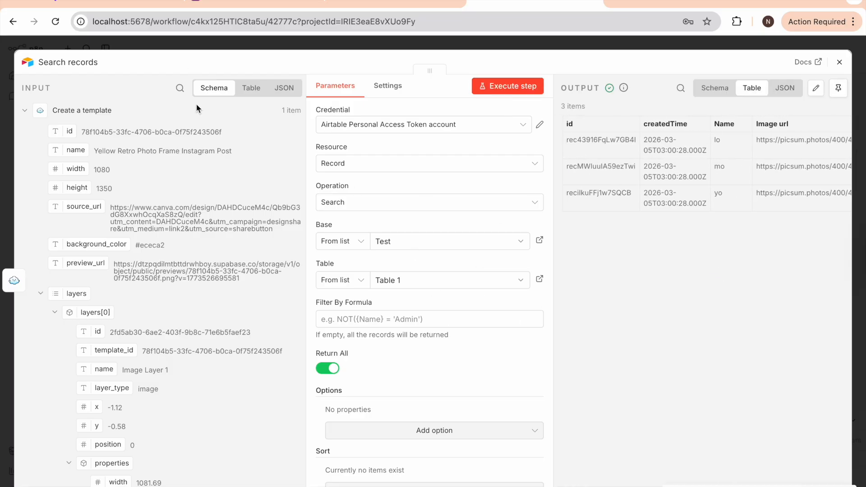
left_click(132, 7)
left_click(507, 5)
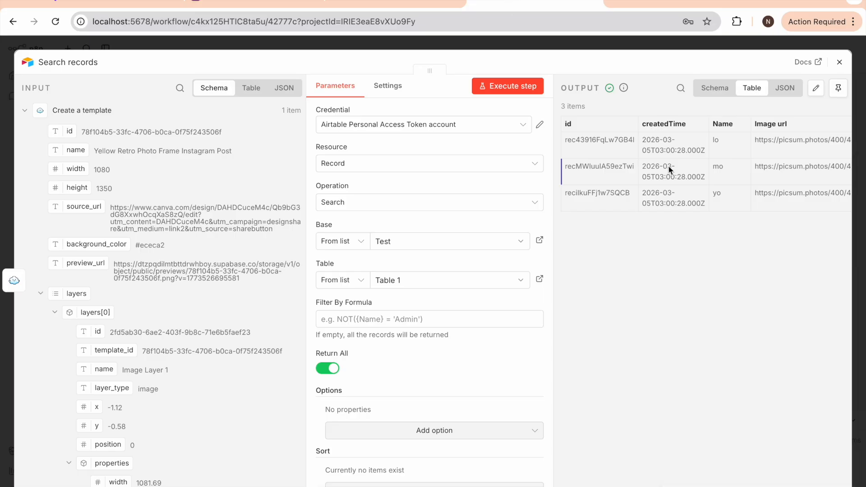
left_click(840, 62)
- Add a Layerre node with the Create a variant action after the Search records node
scroll(621, 323, "right", 6)
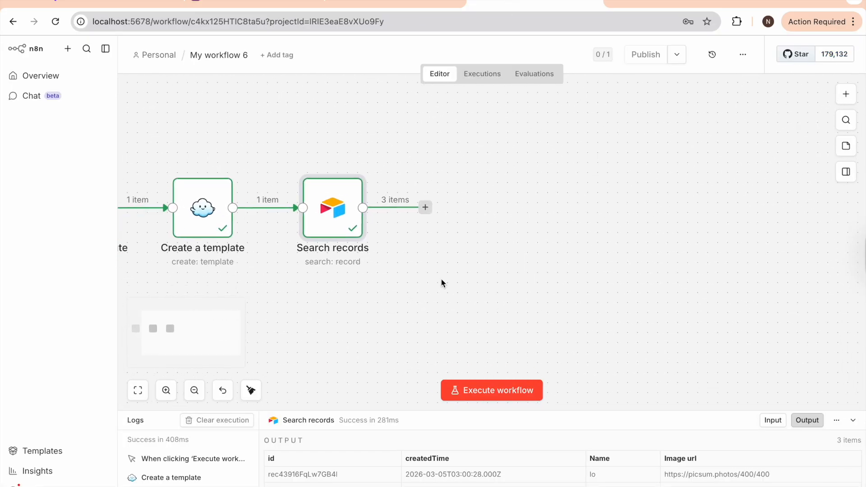
left_click(424, 208)
type("creat")
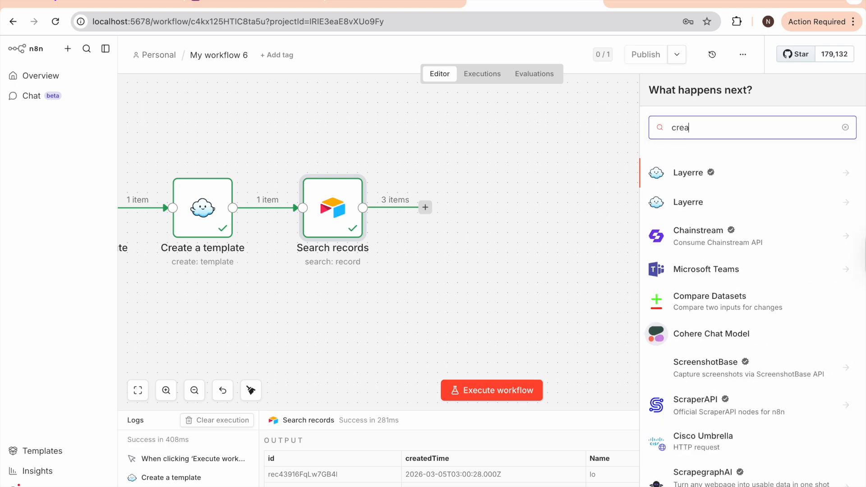
left_click(732, 177)
scroll(736, 351, "down", 1)
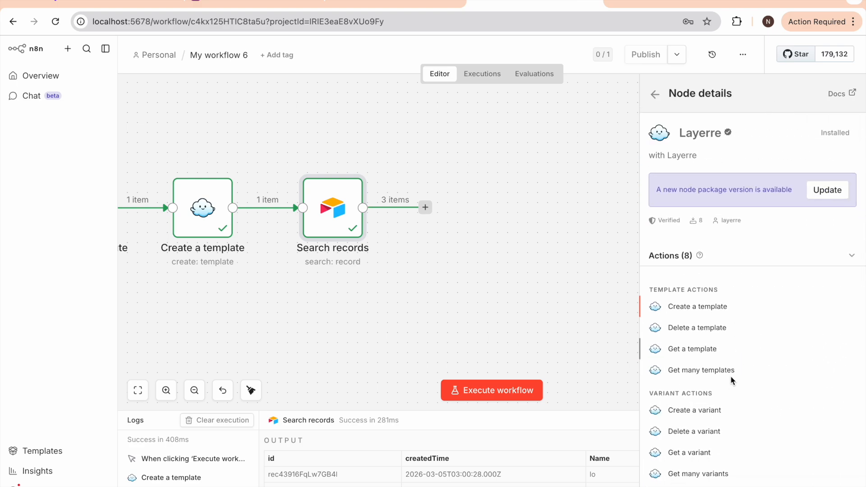
left_click(719, 410)
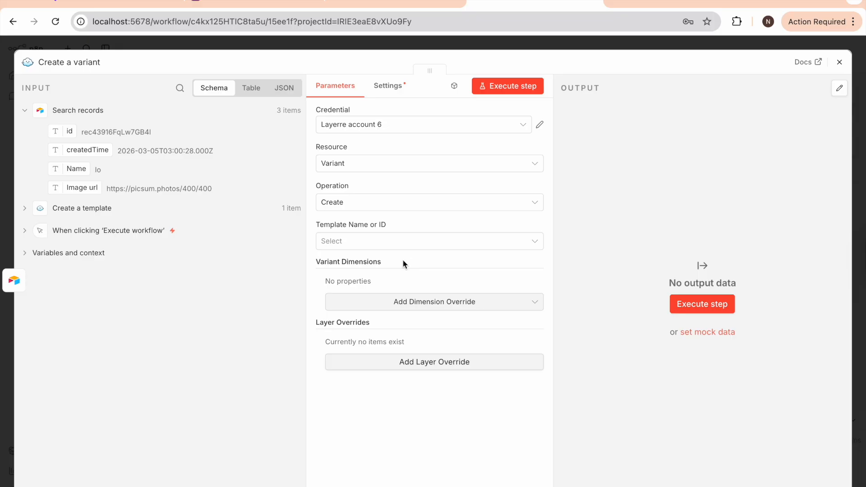
- Select the Yellow Retro Photo Frame Instagram Post template for the variant and add a layer override for Text Layer 3
left_click(382, 243)
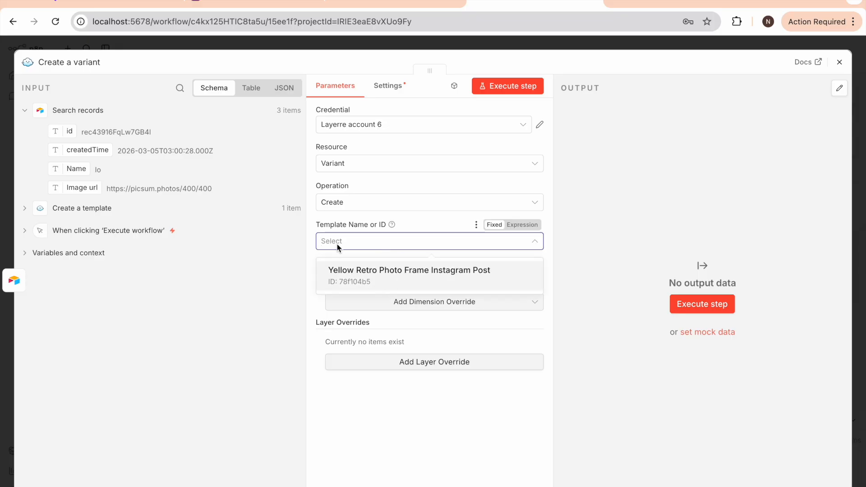
left_click(391, 278)
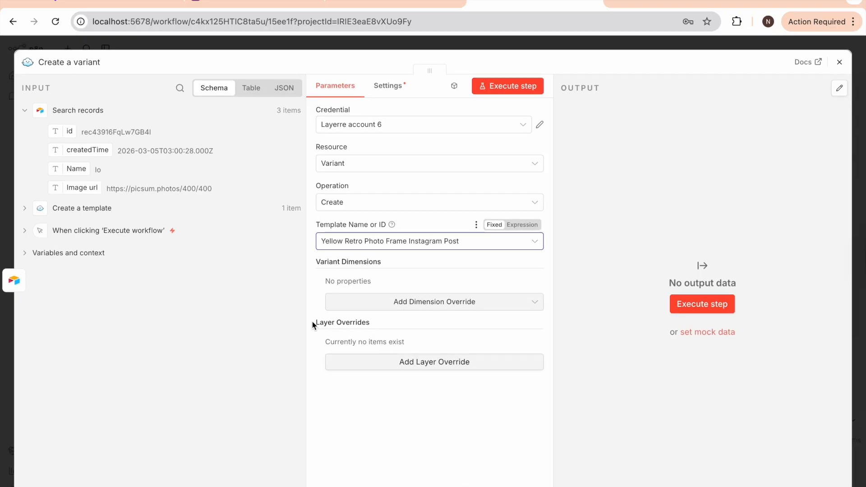
left_click_drag(313, 323, 383, 323)
mouse_move(374, 324)
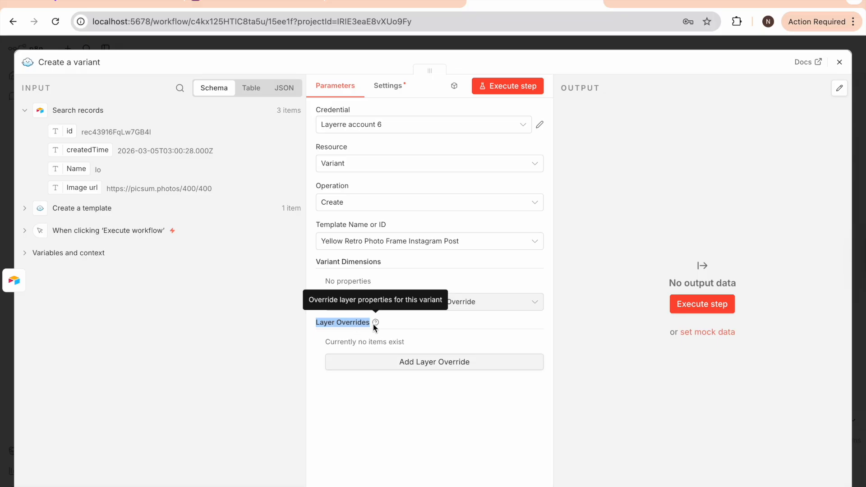
left_click(375, 361)
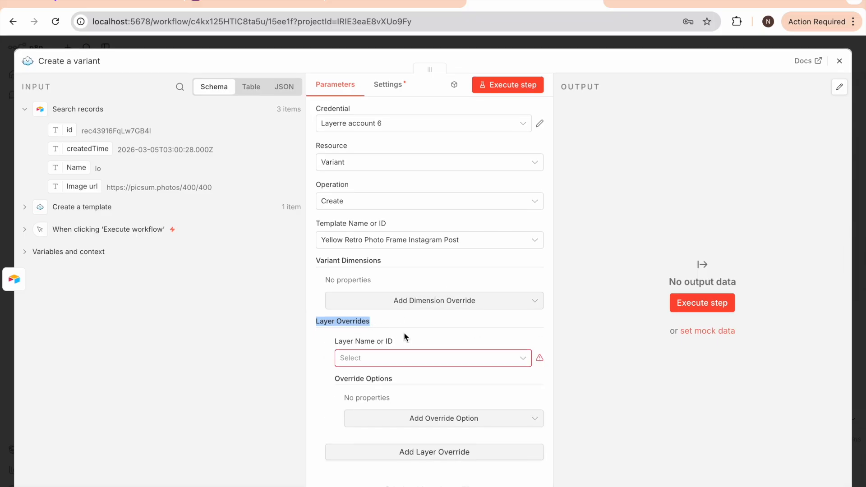
left_click(368, 361)
left_click(373, 394)
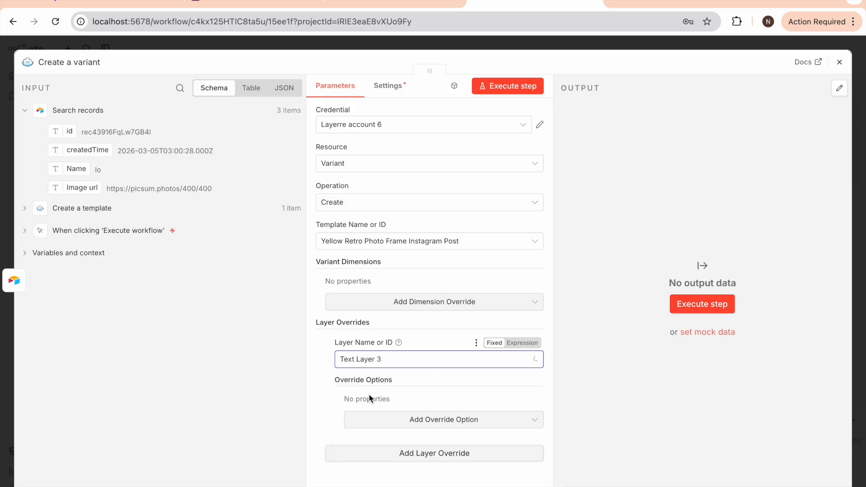
- Add a Text override to Text Layer 3 mapped to the Name field, checking the Name column in Airtable before returning to n8n
left_click(406, 419)
left_click(400, 376)
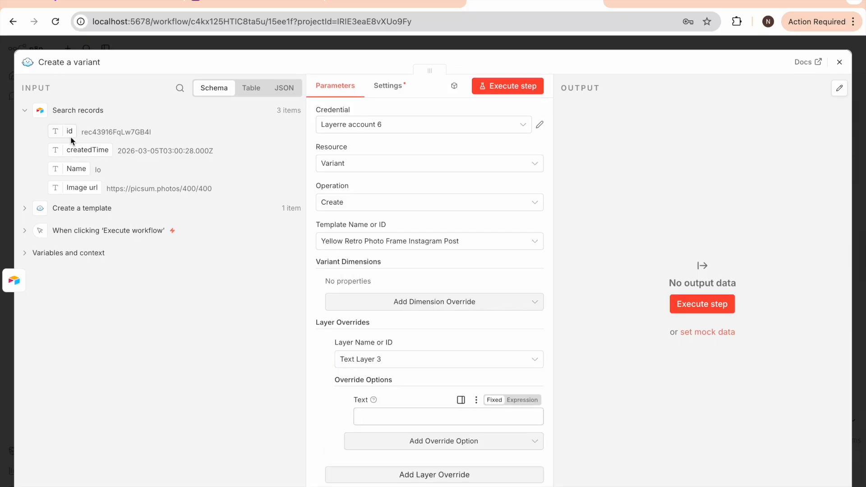
left_click_drag(71, 172, 401, 420)
left_click(266, 2)
left_click(280, 129)
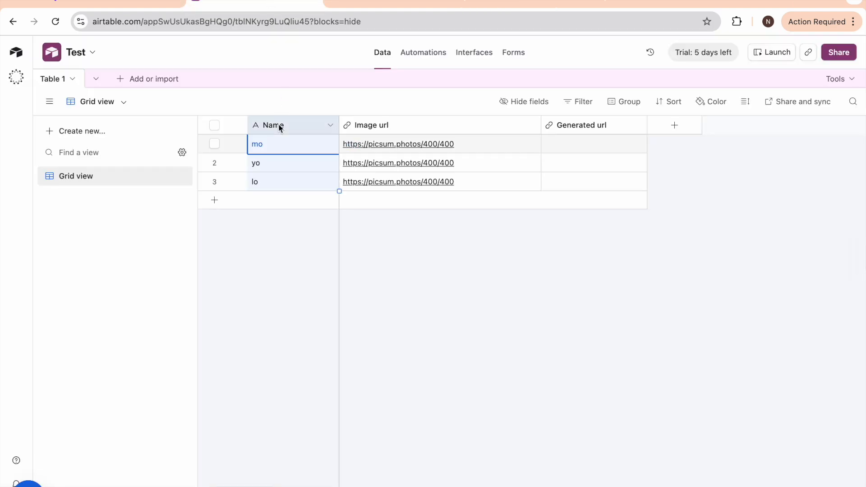
left_click(509, 4)
- Add a second layer override for Image Layer 2 with the Image URL override option
scroll(466, 339, "down", 1)
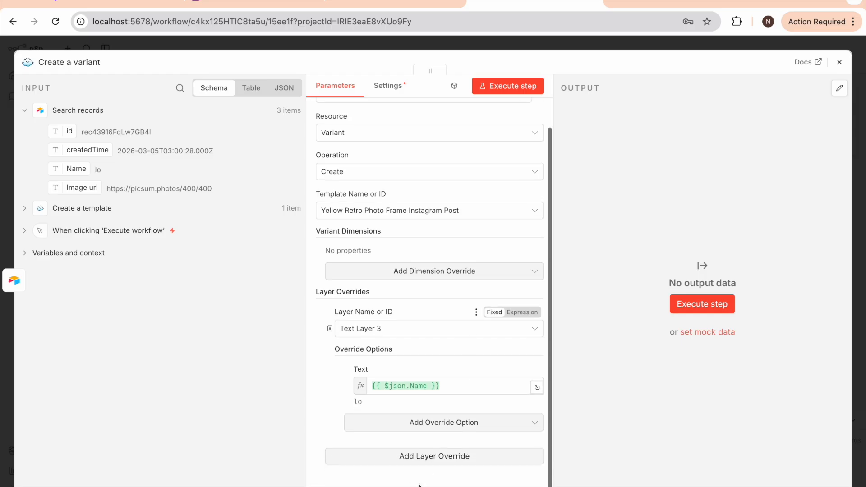
left_click(394, 458)
left_click(388, 359)
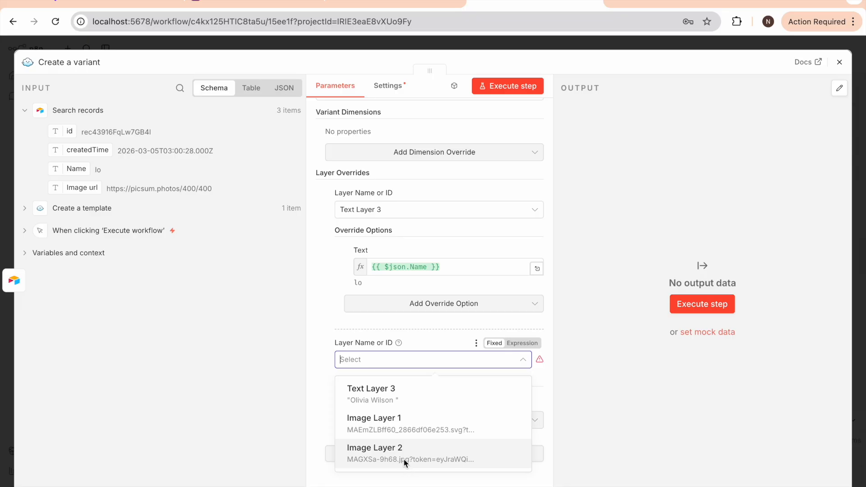
left_click(393, 452)
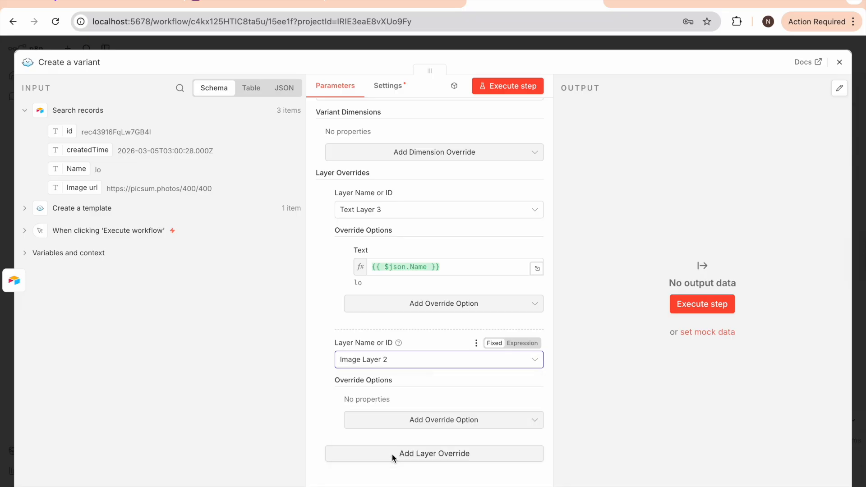
left_click(411, 422)
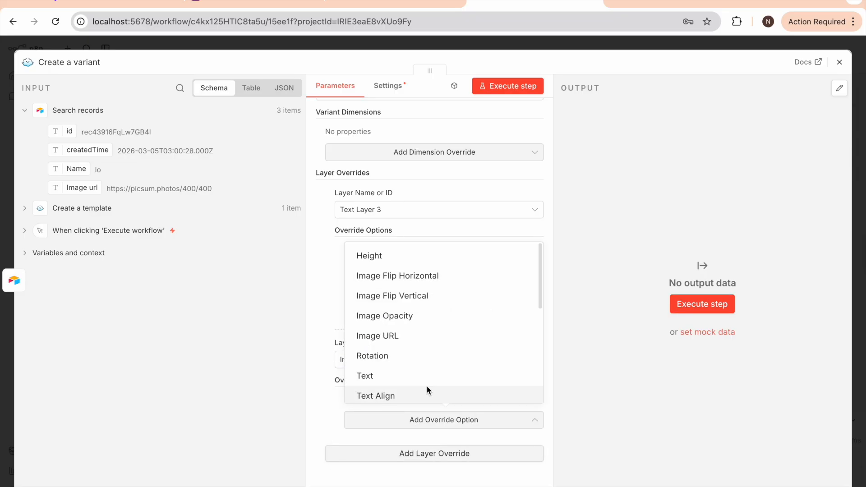
left_click(407, 339)
scroll(407, 394, "down", 1)
scroll(404, 401, "up", 1)
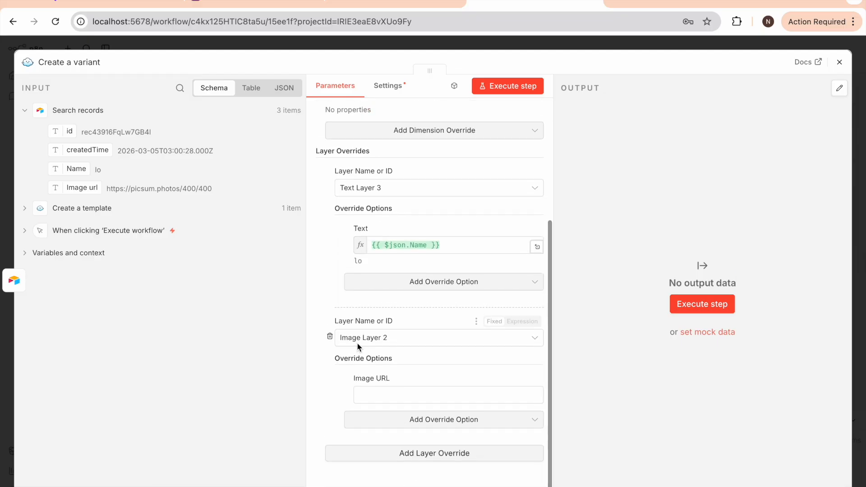
- Map Image Layer 2's Image URL override to the Image url field from Search records and close the node
left_click(351, 342)
left_click(317, 389)
left_click(386, 399)
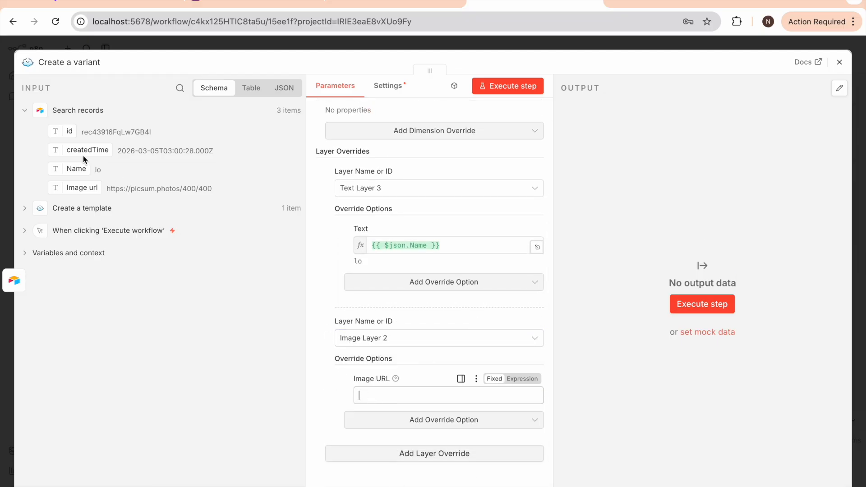
left_click_drag(78, 189, 396, 401)
scroll(396, 401, "down", 1)
scroll(419, 382, "up", 1)
scroll(419, 381, "down", 2)
scroll(419, 381, "up", 5)
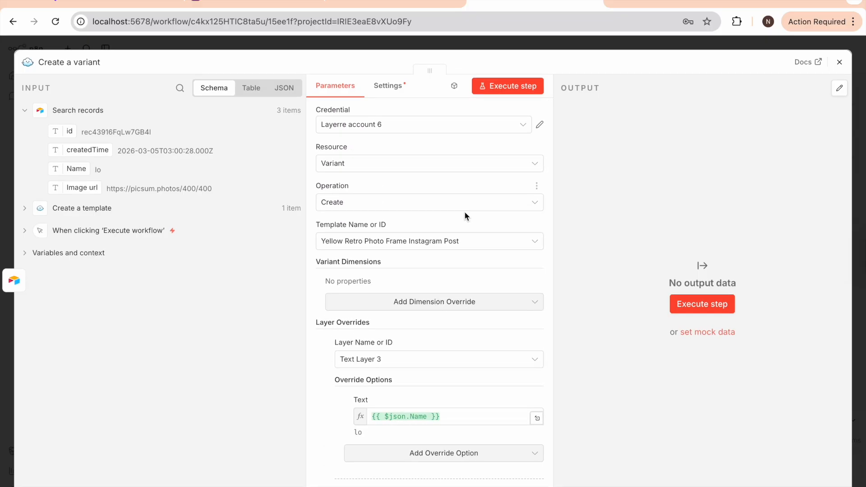
left_click(840, 64)
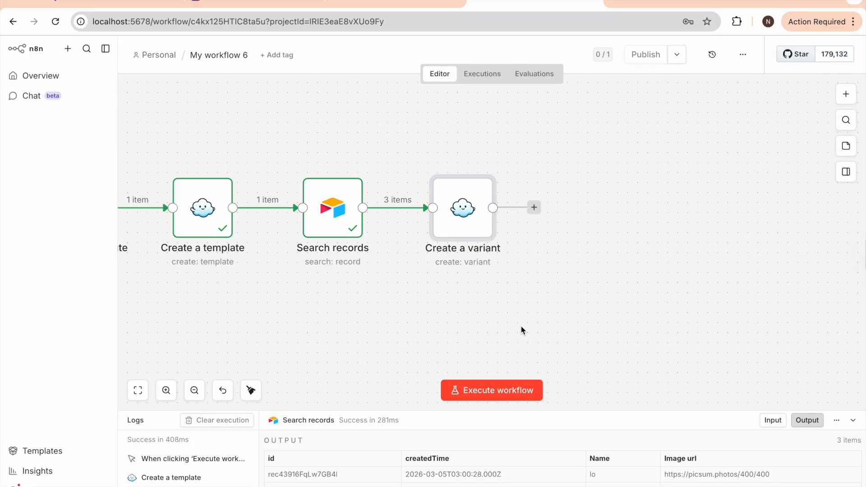
- Add an Airtable node with the Update record action after the Create a variant node
left_click(534, 208)
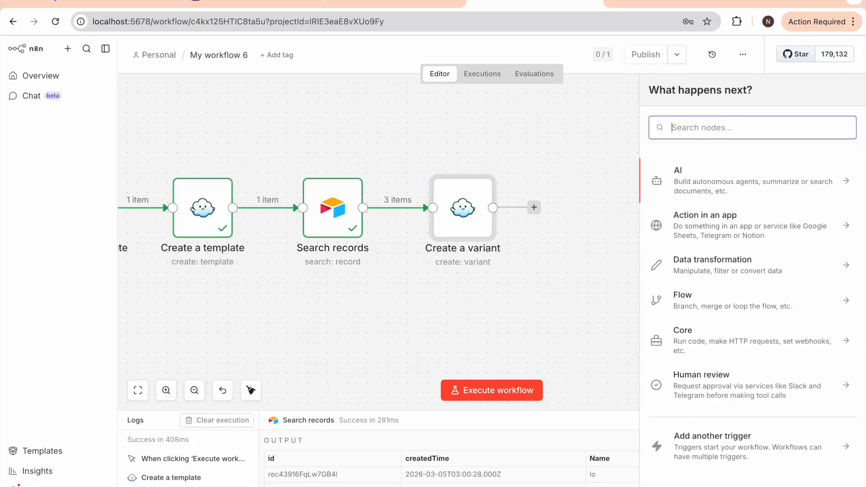
type("sirtable")
key("BackSpace")
key("BackSpace")
key("BackSpace")
key("BackSpace")
key("BackSpace")
key("BackSpace")
key("BackSpace")
key("BackSpace")
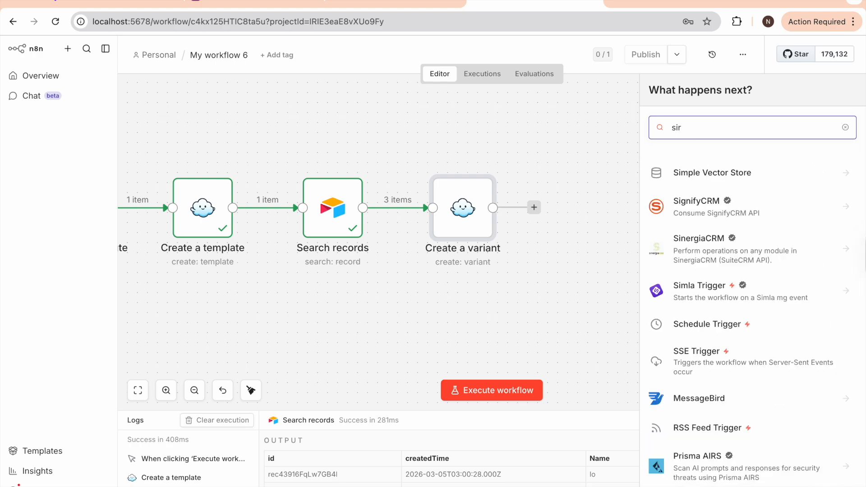
type("airt")
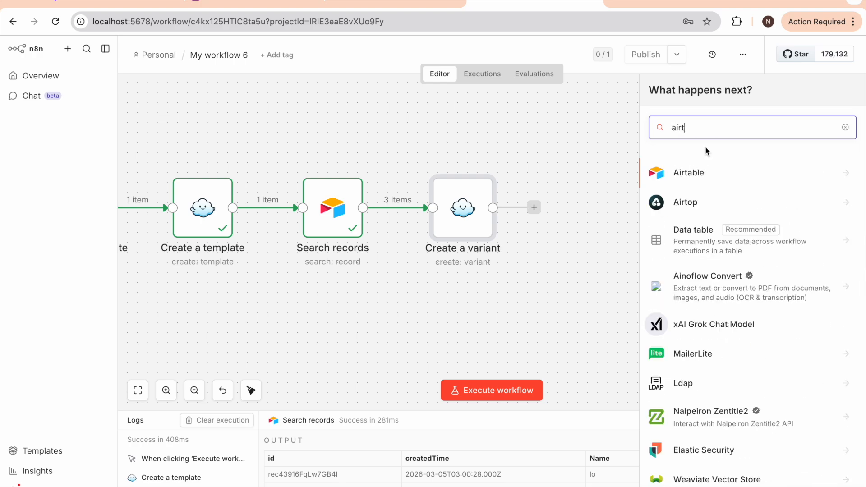
left_click(700, 174)
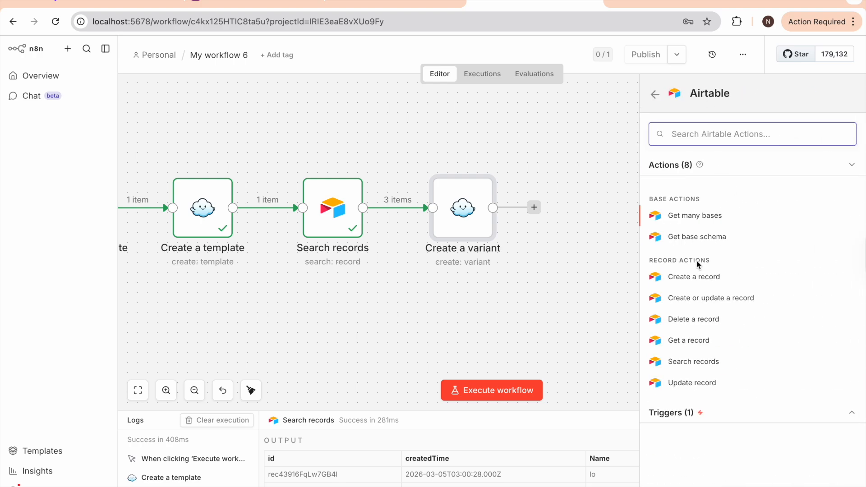
left_click(692, 383)
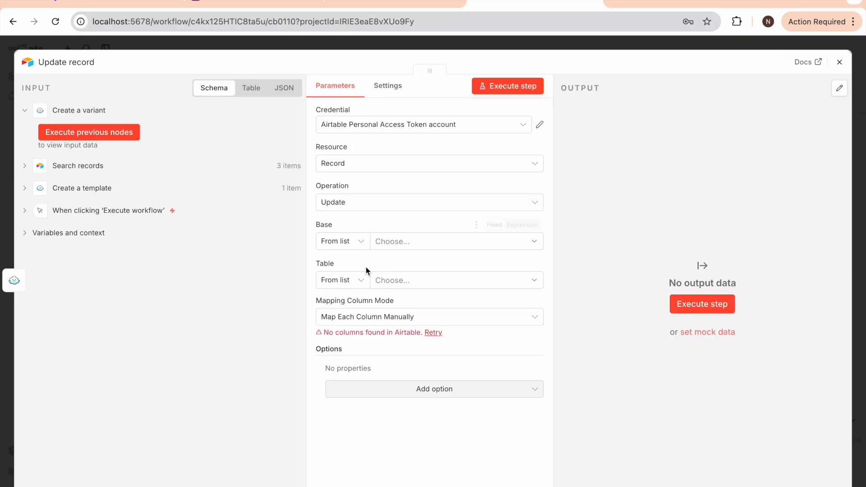
- Set the Update record base to Test and table to Table 1, keeping manual column mapping
left_click(380, 321)
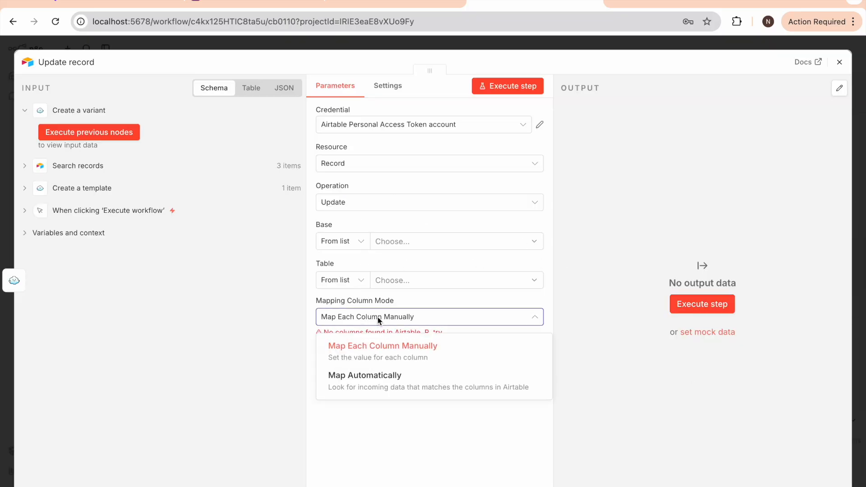
left_click(389, 316)
left_click(401, 243)
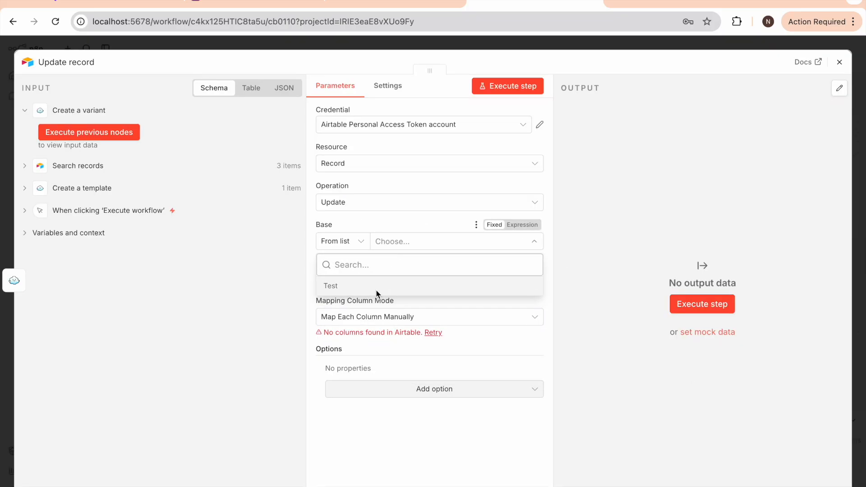
left_click(377, 289)
left_click(397, 281)
left_click(385, 321)
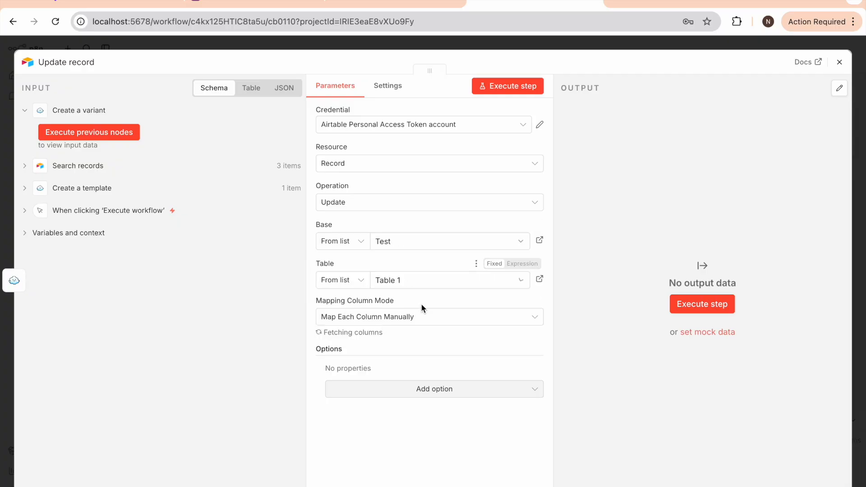
- Map the id, Name and Image url values to the matching Search records fields and close the Update record node
scroll(420, 326, "down", 3)
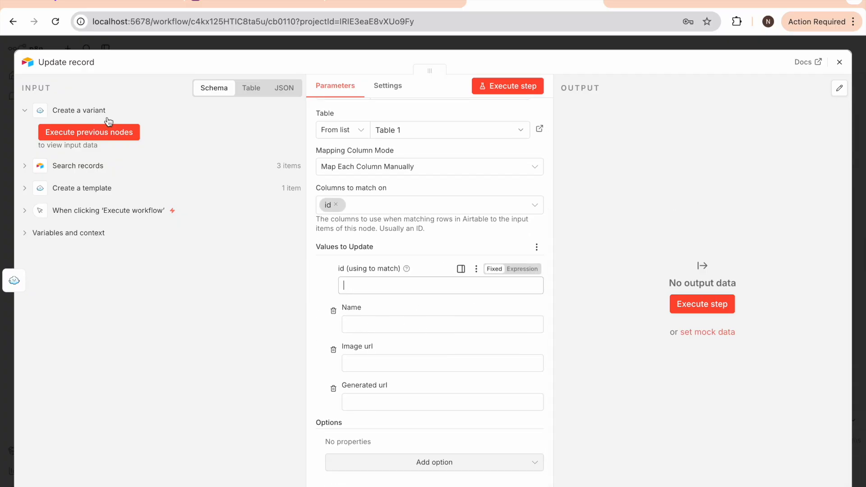
left_click(24, 167)
left_click_drag(65, 190, 356, 289)
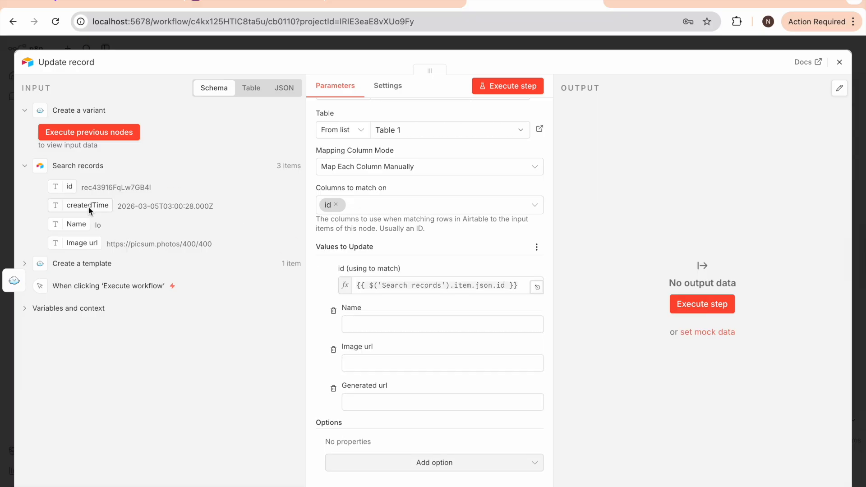
left_click_drag(72, 226, 354, 324)
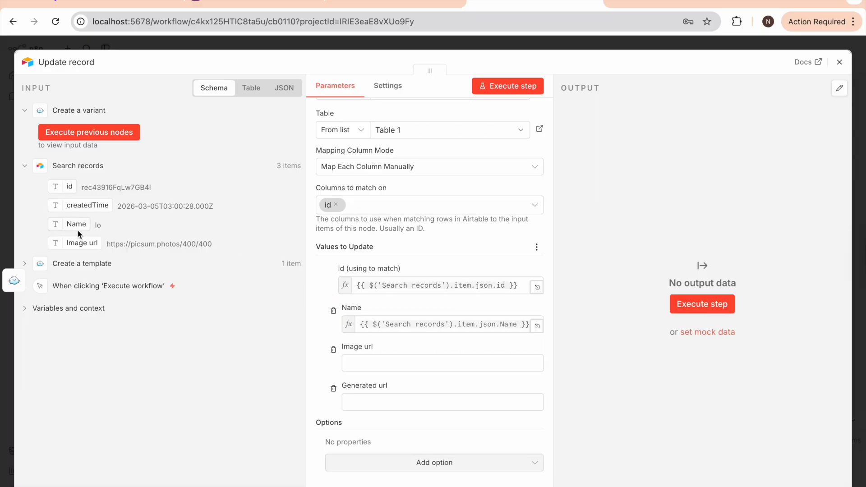
left_click_drag(75, 244, 362, 363)
left_click(363, 413)
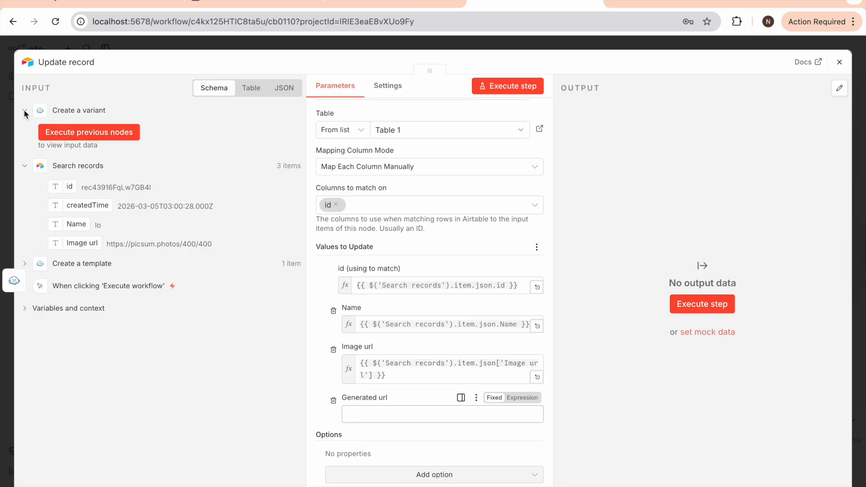
left_click(839, 61)
- Open the Create a variant node, execute it, look through its panel, and close it
left_click(489, 161)
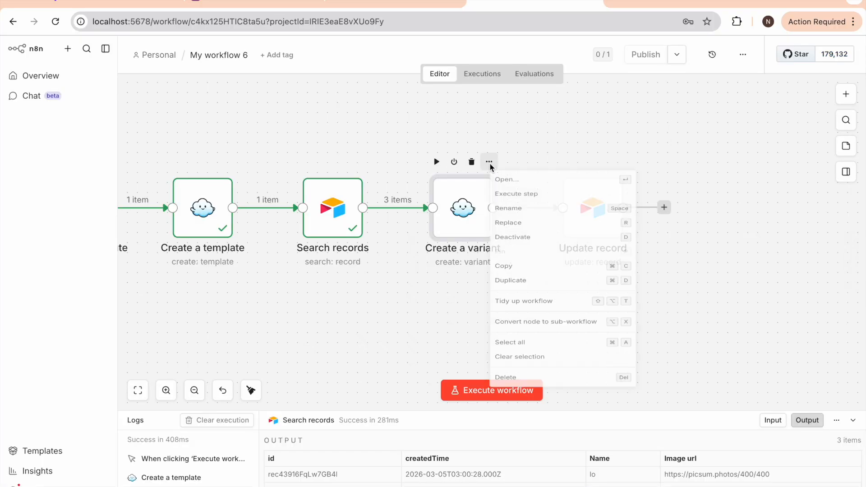
left_click(502, 179)
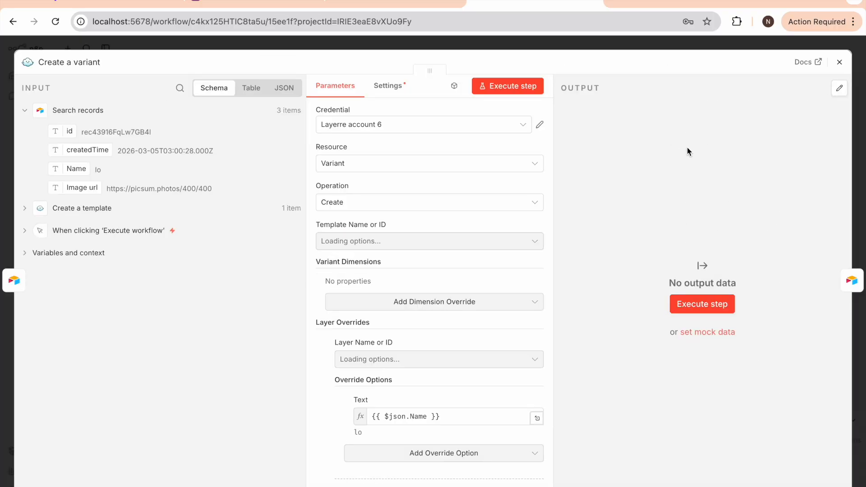
left_click(682, 313)
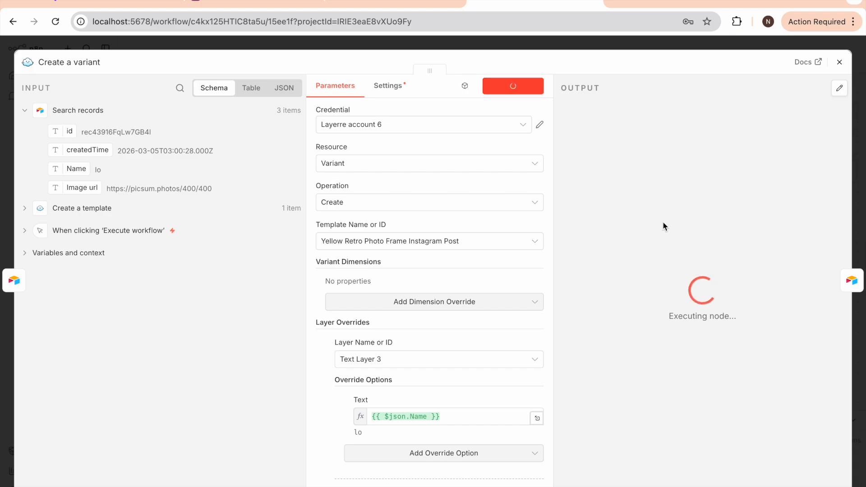
scroll(540, 315, "down", 5)
scroll(540, 315, "up", 5)
left_click(839, 61)
- Reopen the Update record node, map Generated url to the url field from Create a variant, and close the node
left_click(596, 226)
left_click(619, 162)
left_click(638, 177)
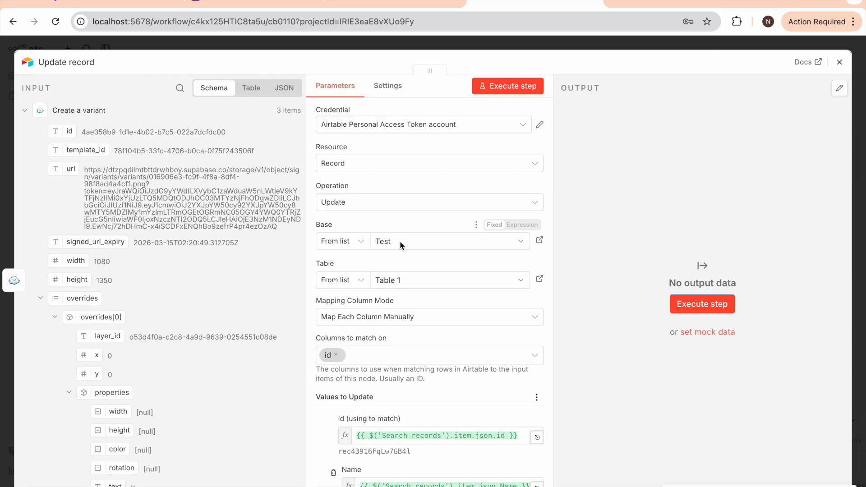
scroll(275, 318, "down", 1)
scroll(348, 359, "down", 4)
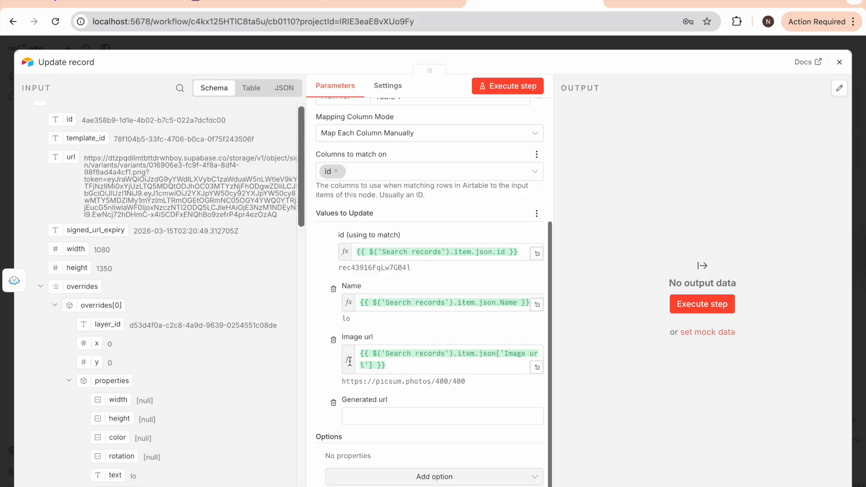
left_click(355, 393)
left_click_drag(65, 159, 388, 398)
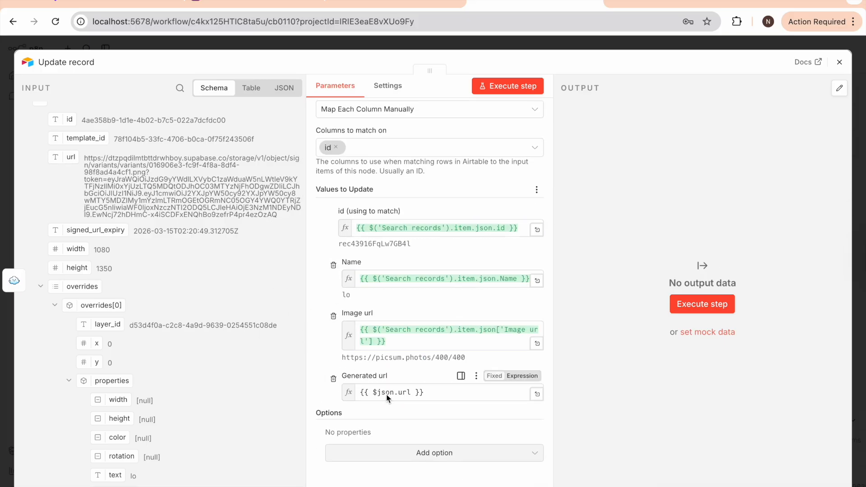
left_click(839, 62)
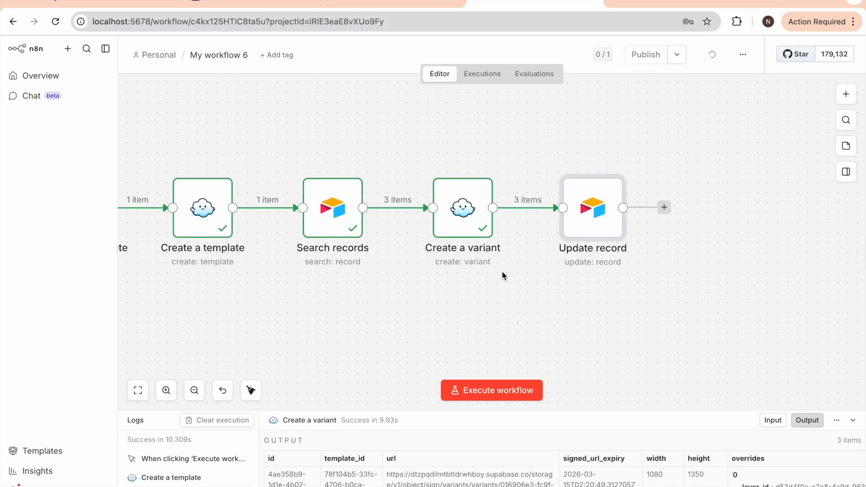
- Check the Generated url column in the Airtable table, then return to the n8n workflow
left_click(255, 4)
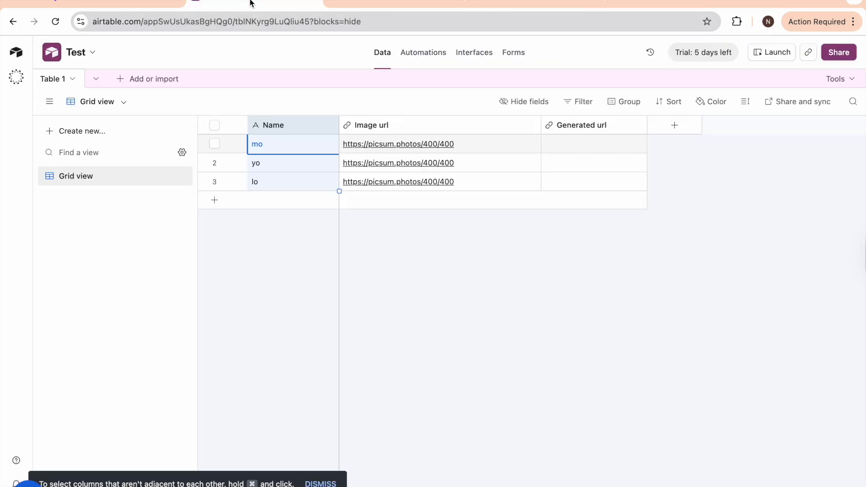
left_click(587, 128)
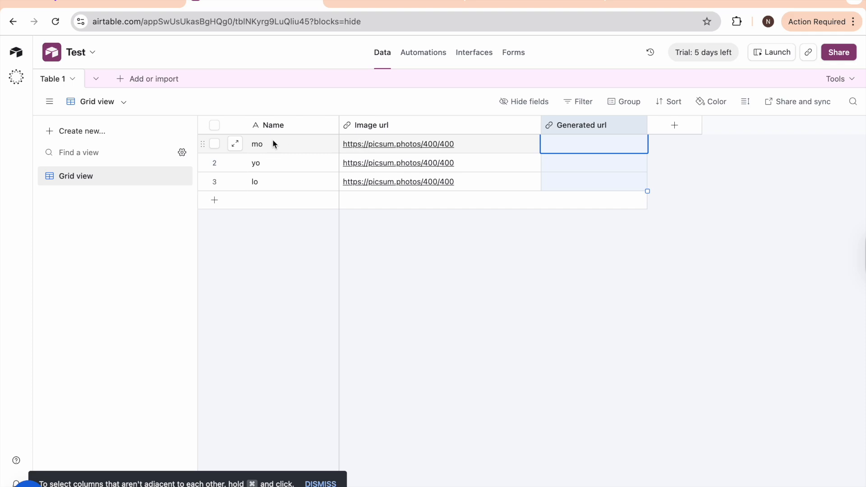
left_click(526, 3)
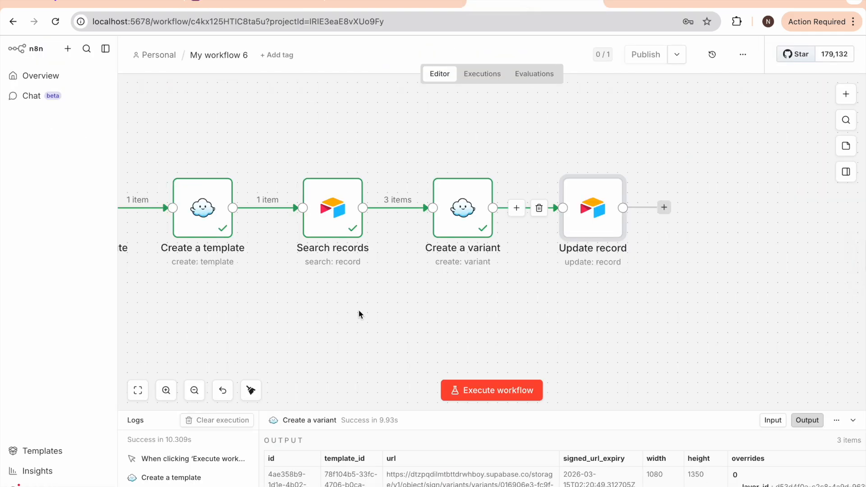
- Deactivate the Create a template node in the workflow
scroll(312, 308, "left", 5)
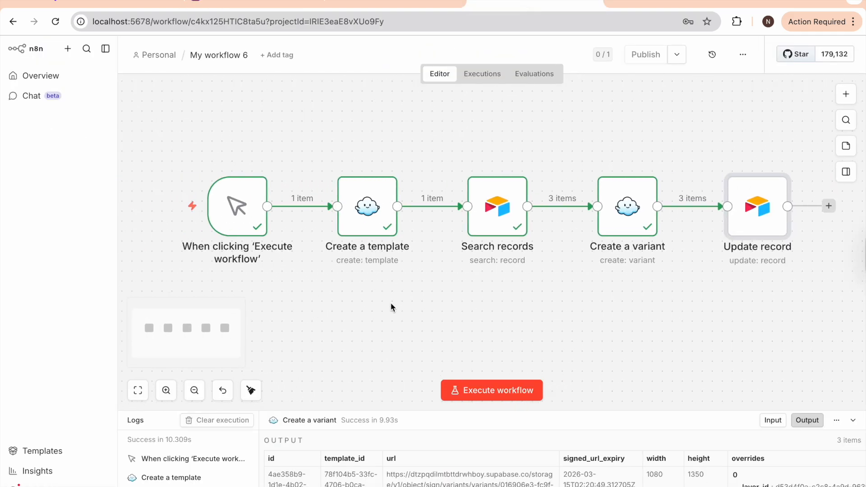
scroll(390, 298, "right", 1)
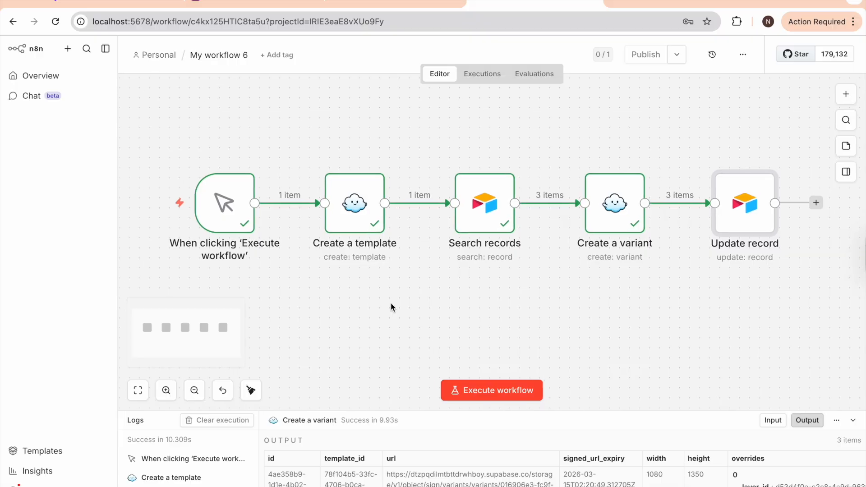
left_click(358, 200)
left_click(379, 159)
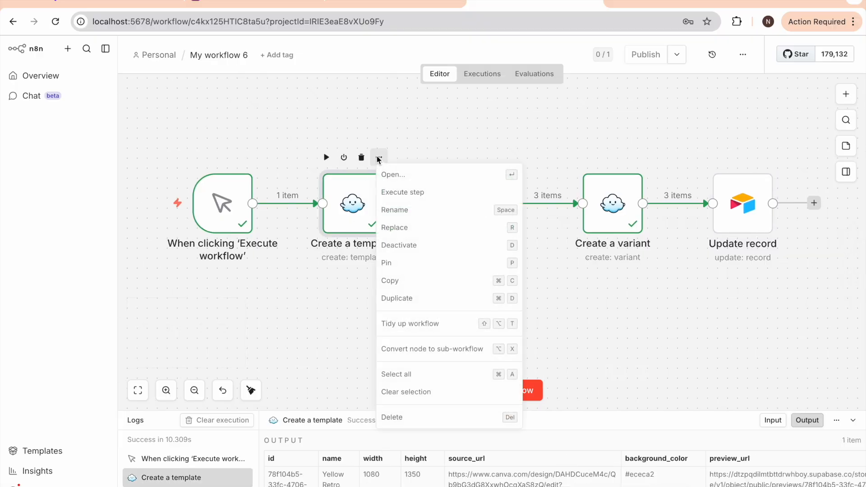
left_click(406, 246)
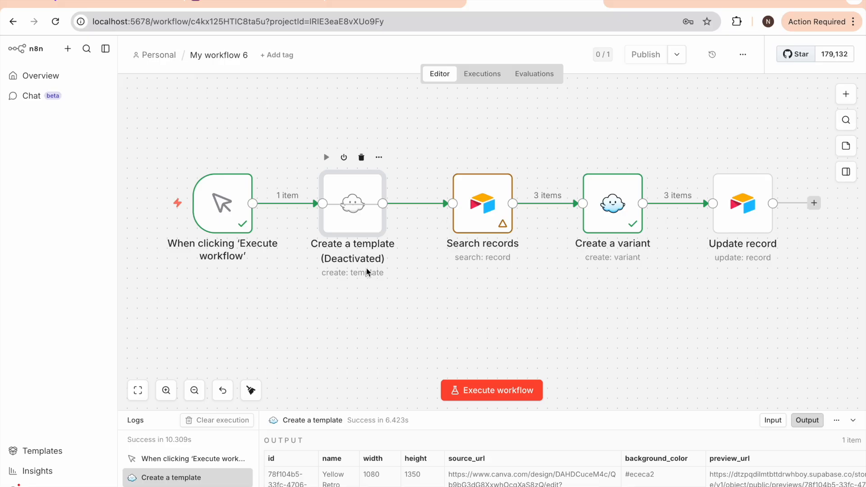
- Execute the whole workflow and follow its run through to the Update record node
scroll(472, 292, "right", 1)
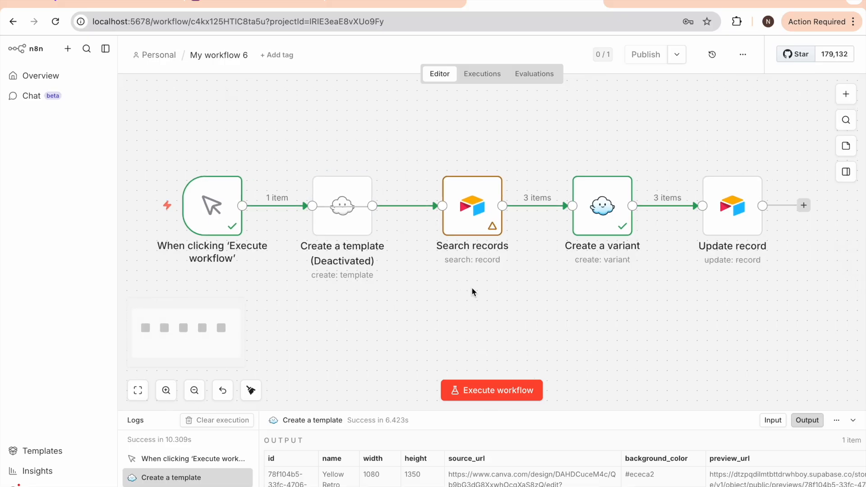
left_click(481, 396)
scroll(480, 332, "right", 3)
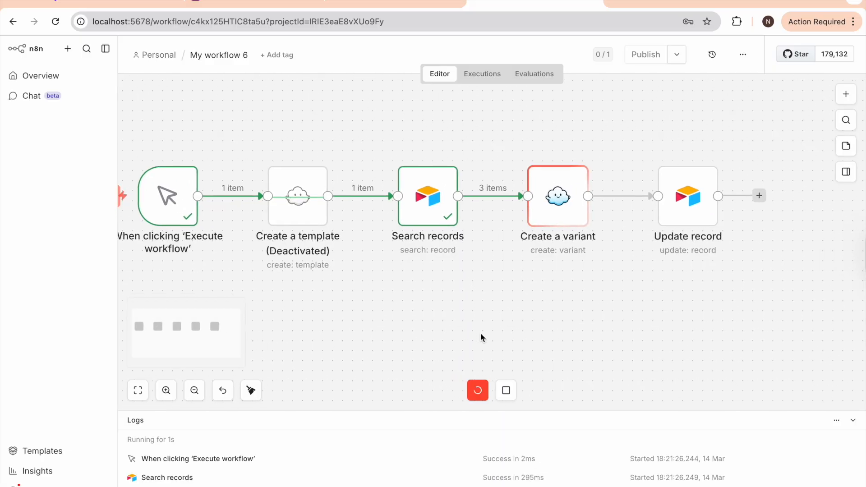
scroll(431, 257, "right", 3)
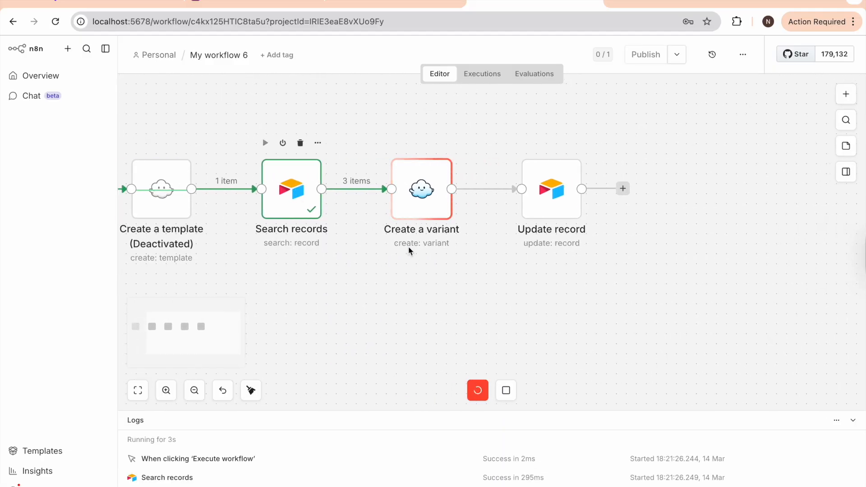
scroll(453, 244, "right", 2)
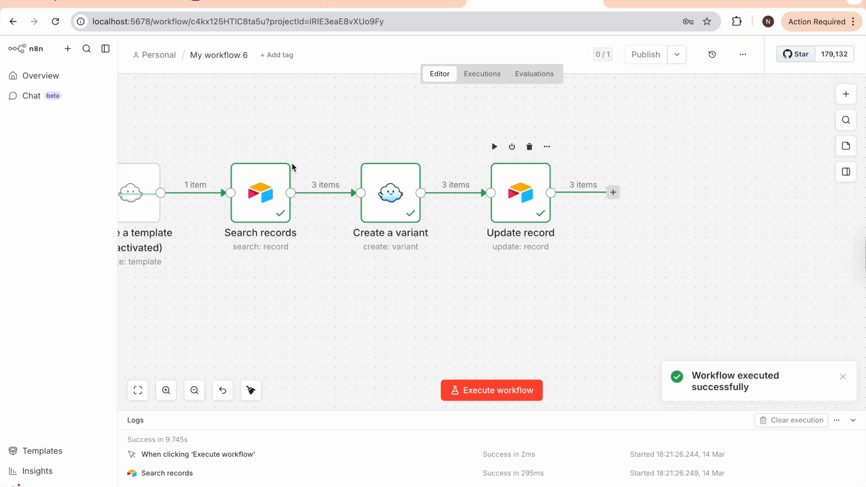
- Switch to the Airtable table, reload it, and open the Generated url of the mo record
left_click(259, 2)
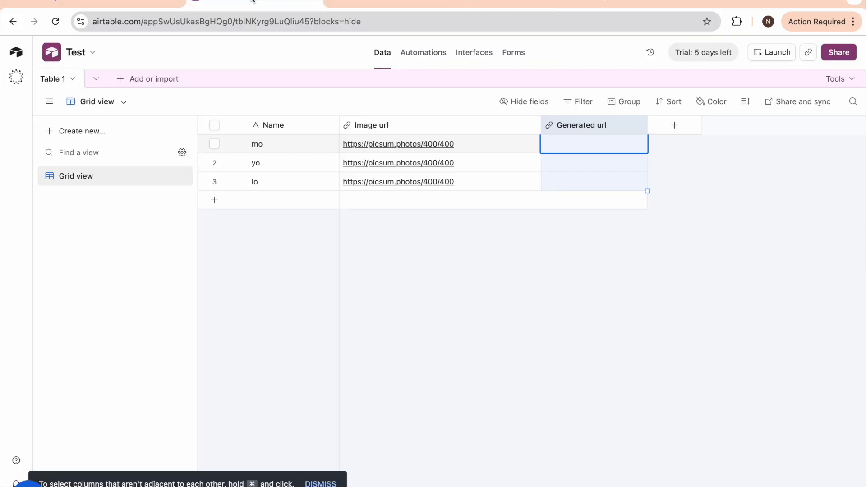
left_click(55, 21)
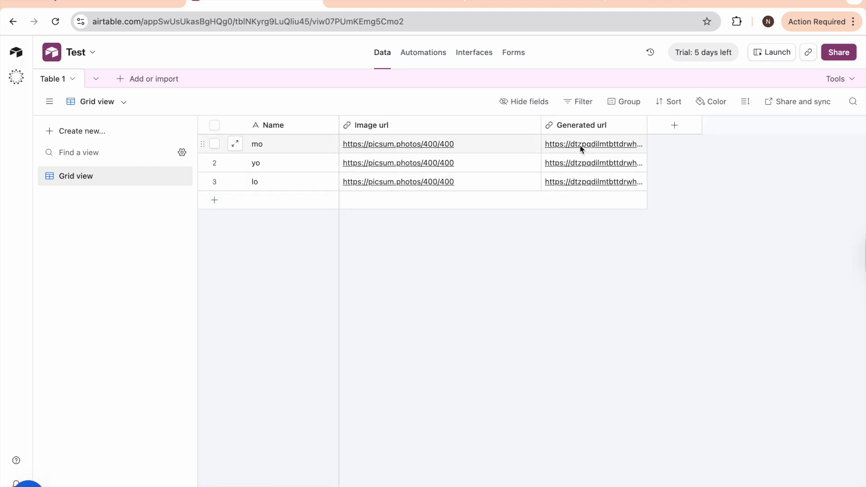
left_click(579, 147)
left_click(586, 145)
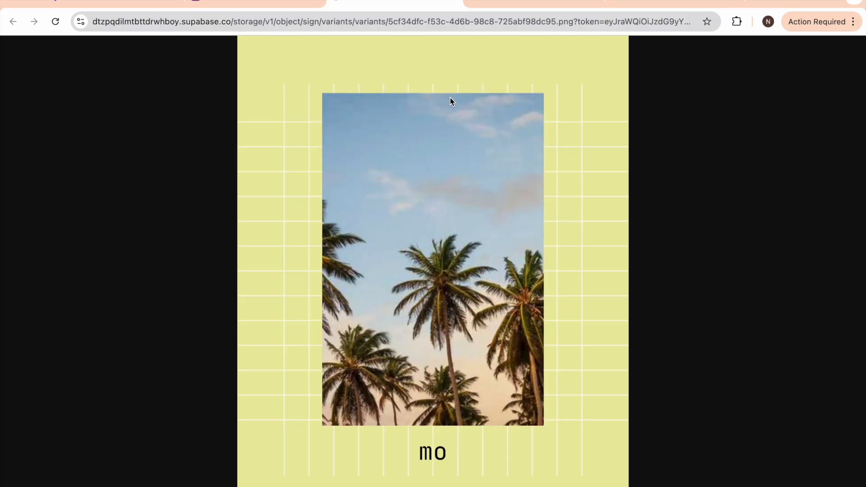
- View the generated images of the yo and lo records from Airtable, then return to the n8n workflow
left_click(271, 10)
left_click(569, 166)
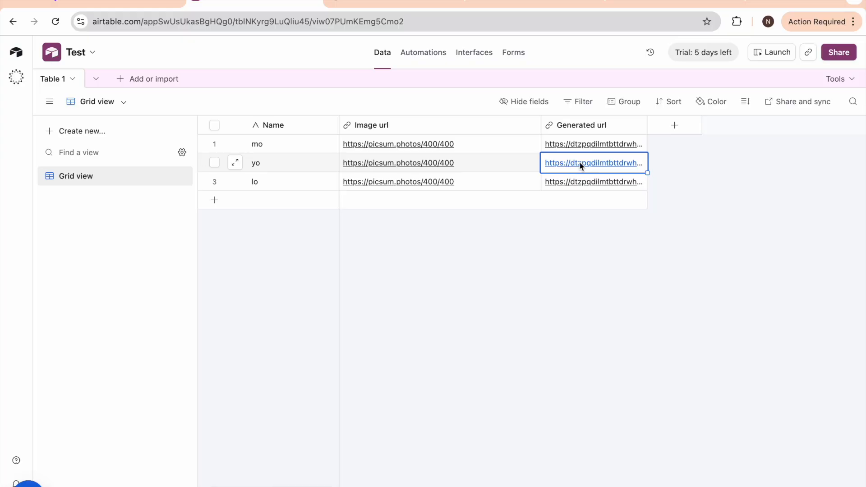
left_click(582, 166)
left_click(414, 6)
left_click(583, 185)
left_click(564, 181)
left_click(412, 4)
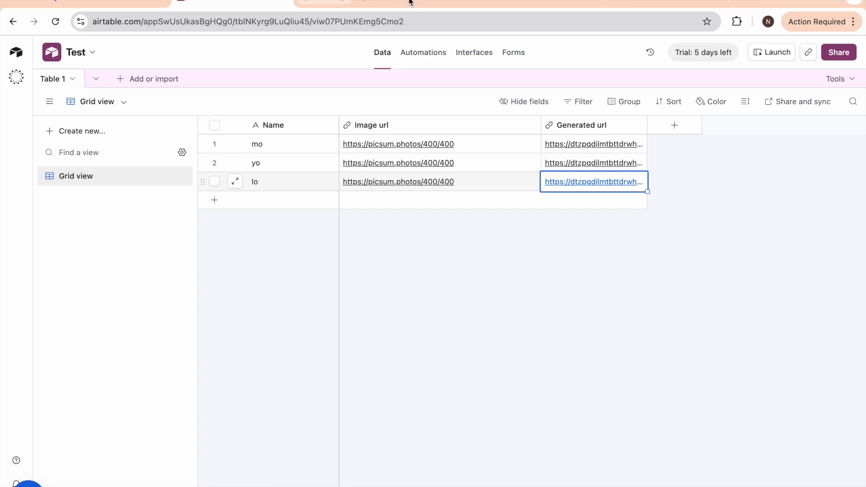
left_click(592, 7)
scroll(510, 219, "down", 2)
scroll(297, 256, "left", 3)
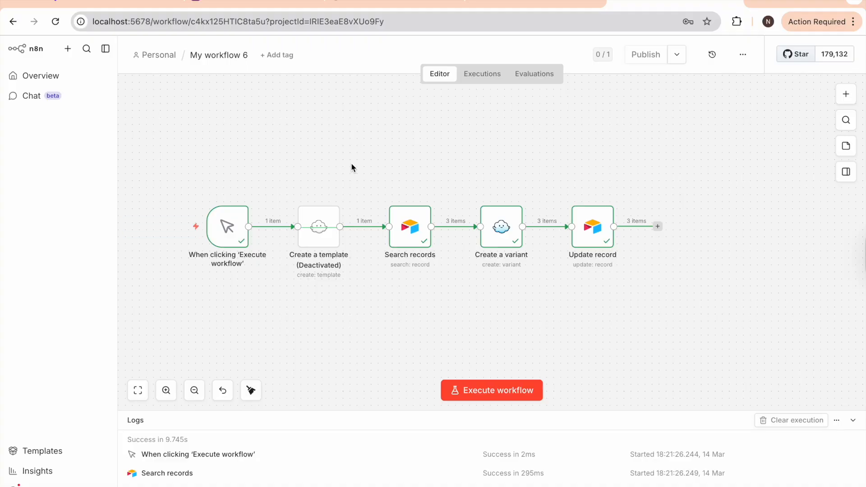
scroll(352, 167, "down", 1)
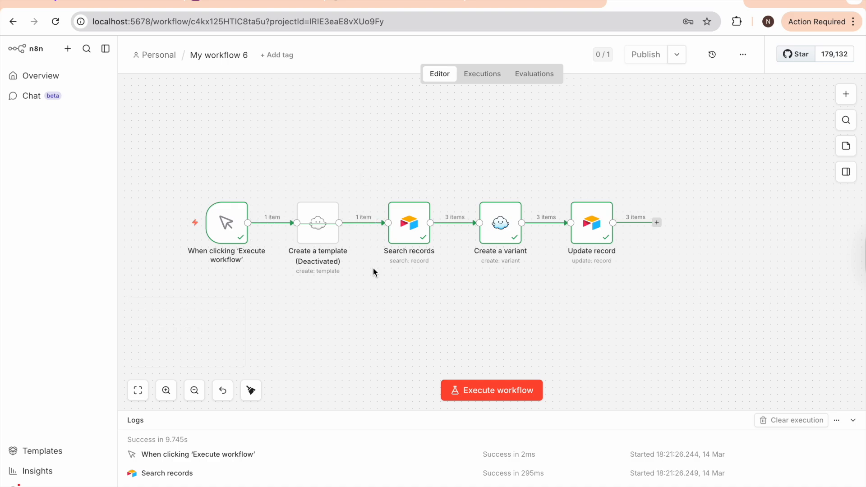
scroll(373, 270, "down", 2)
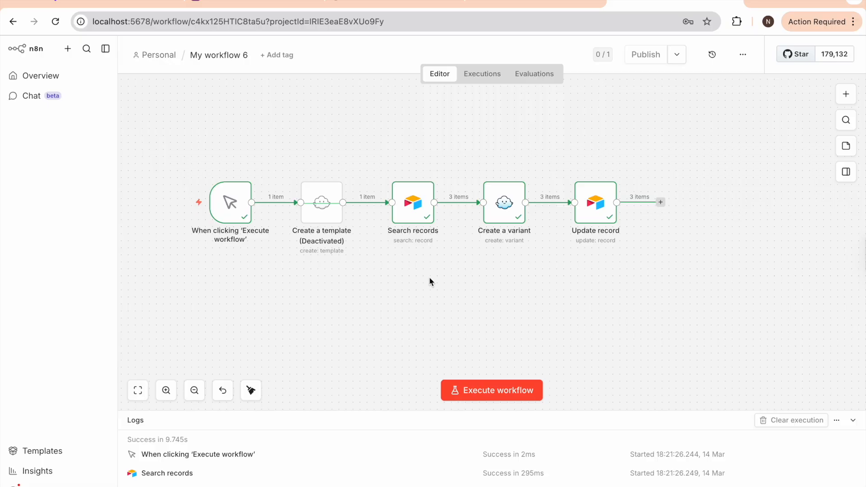
scroll(430, 278, "up", 4)
scroll(430, 278, "down", 3)
scroll(434, 267, "up", 2)
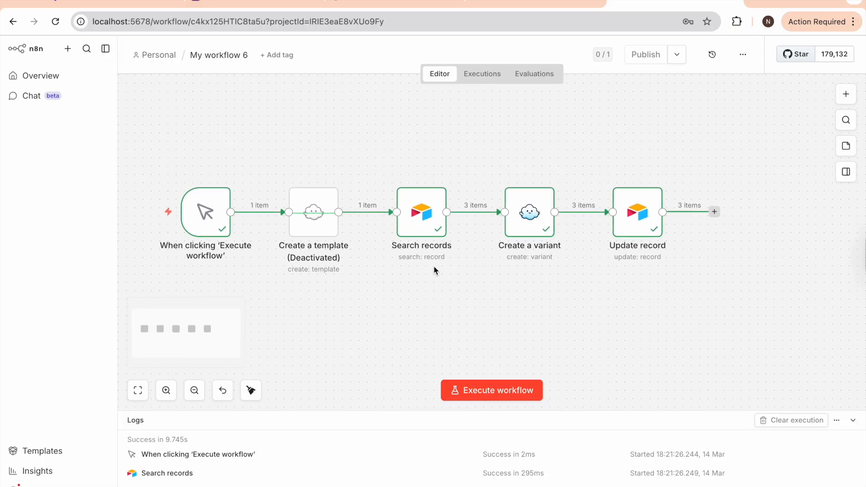